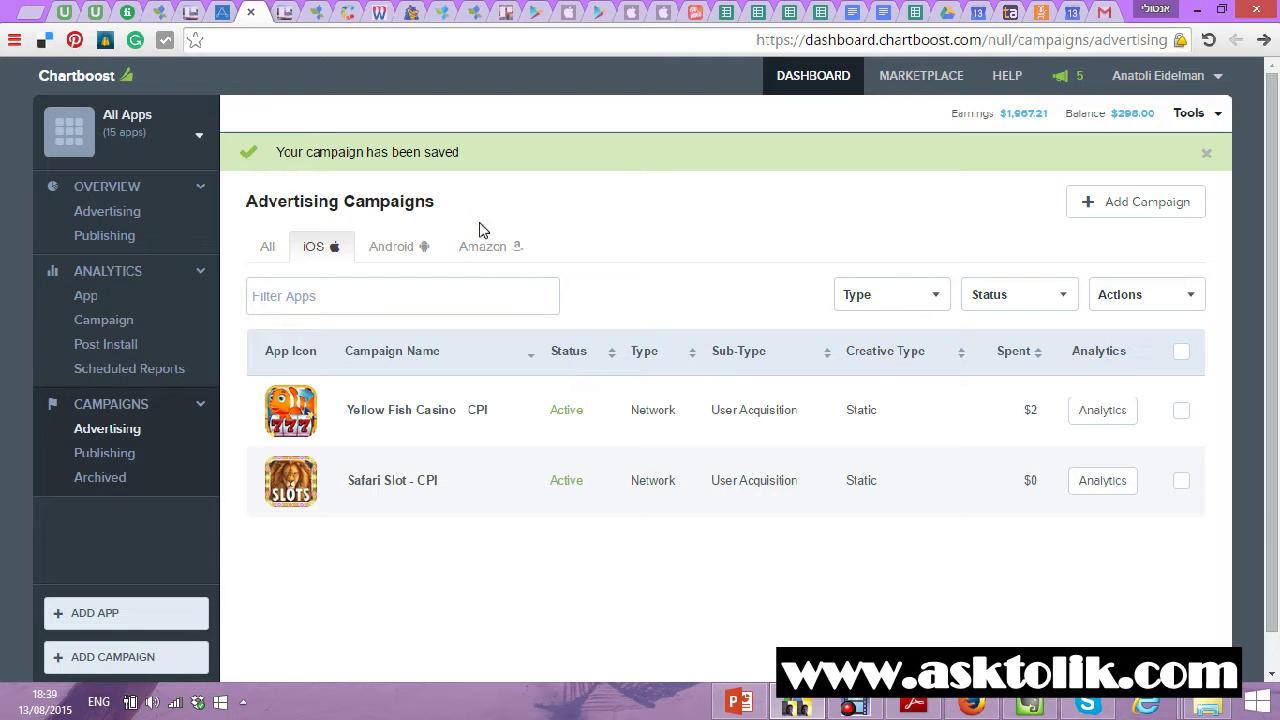
Glance at the publishing earnings overview, then return to the advertising campaigns list.
click(363, 137)
click(102, 79)
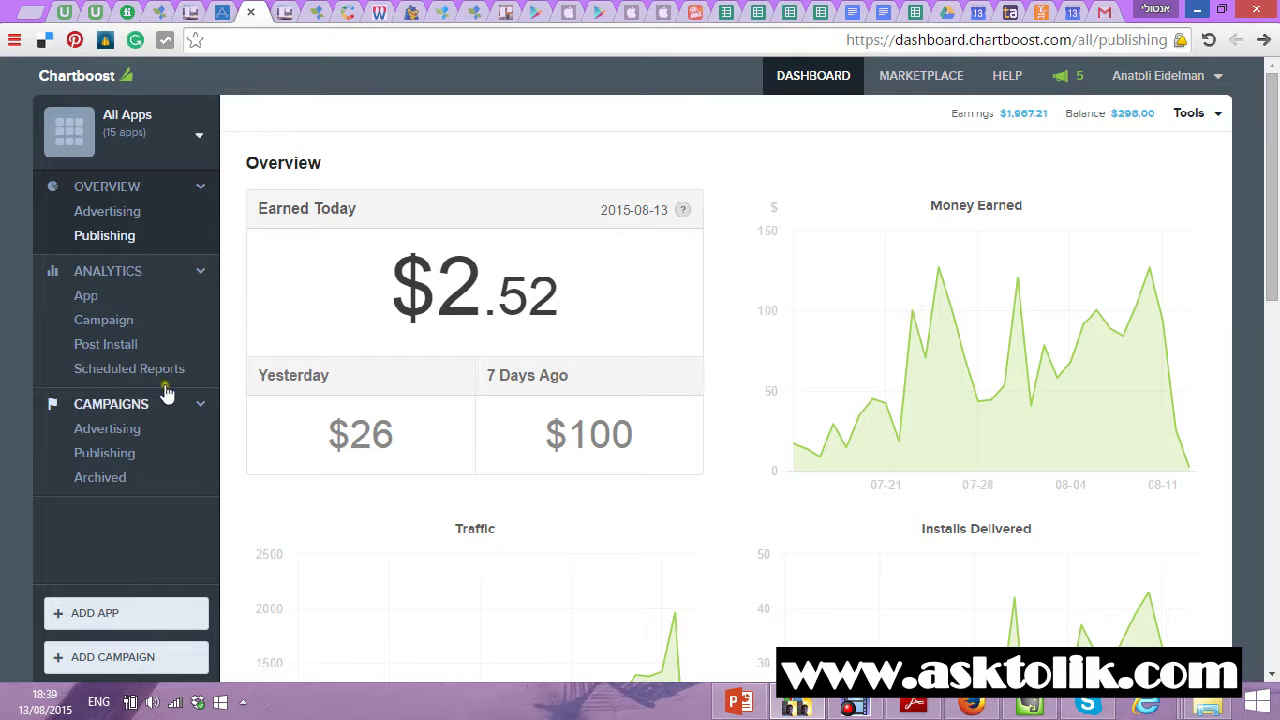
click(115, 433)
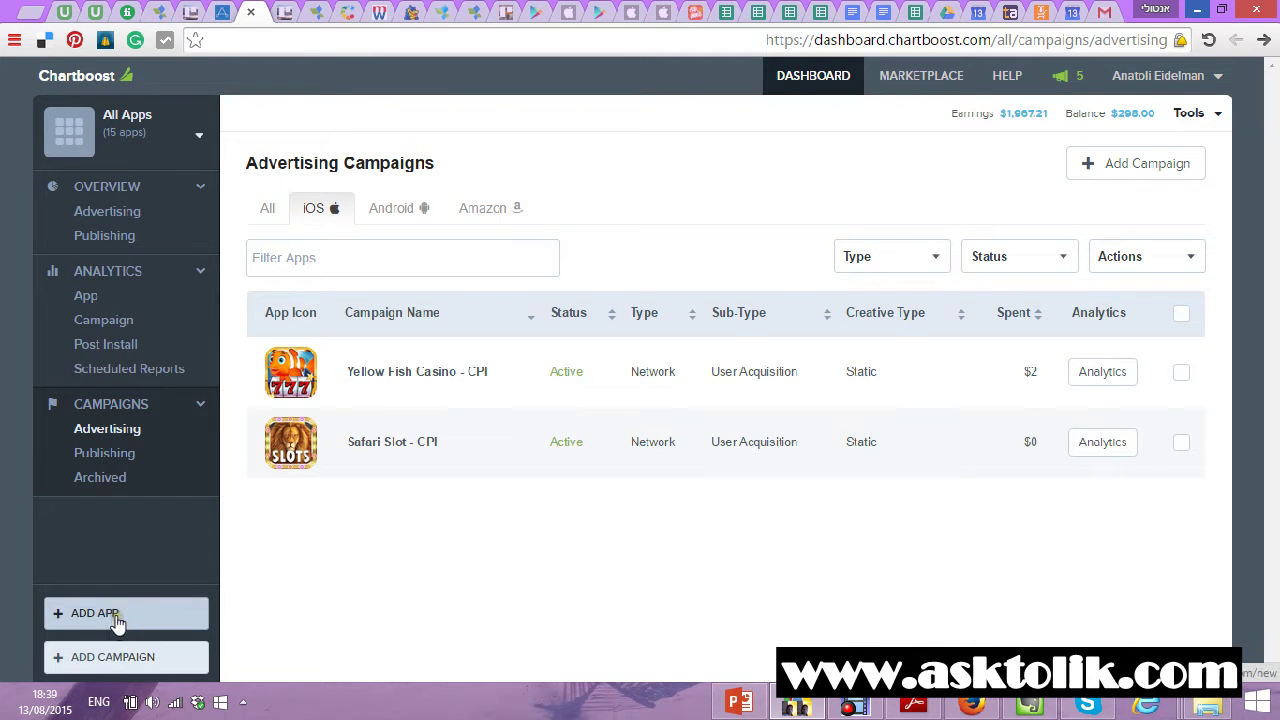
Create a Network Advertising campaign 'Heart of Fun', Static Interstitial, promoting Heart of Fun Slots - IOS.
click(115, 657)
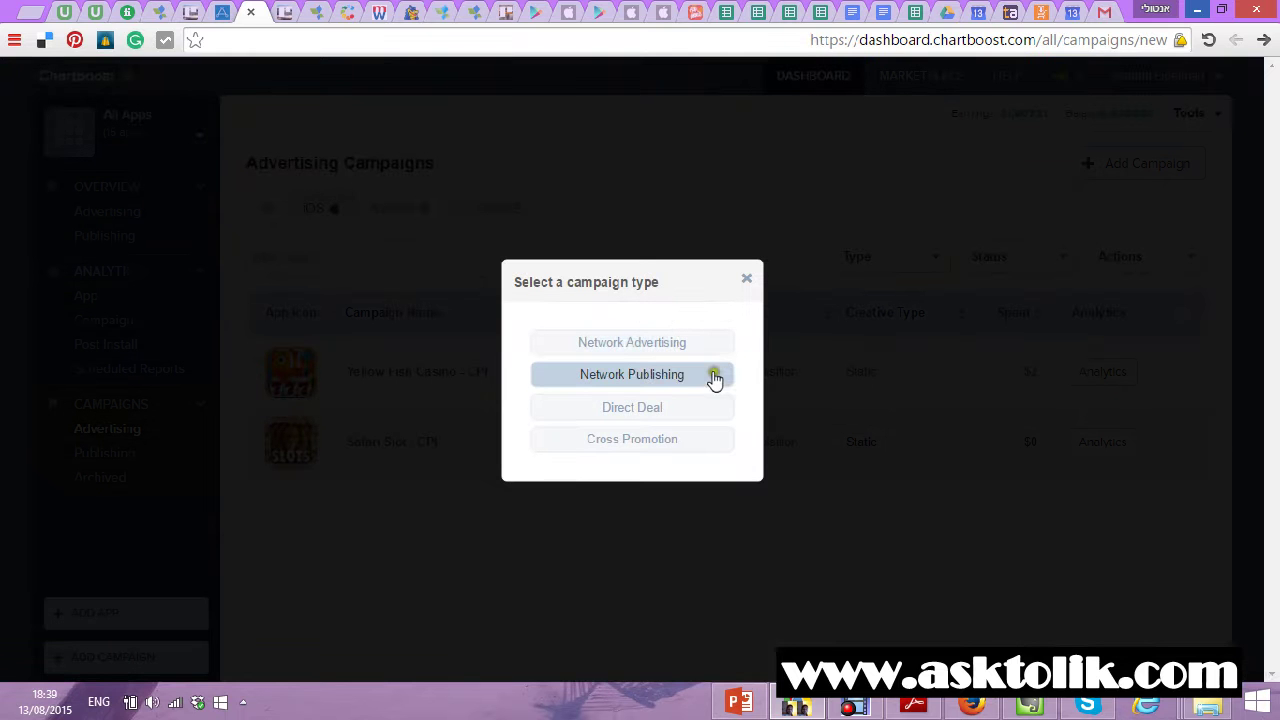
click(682, 345)
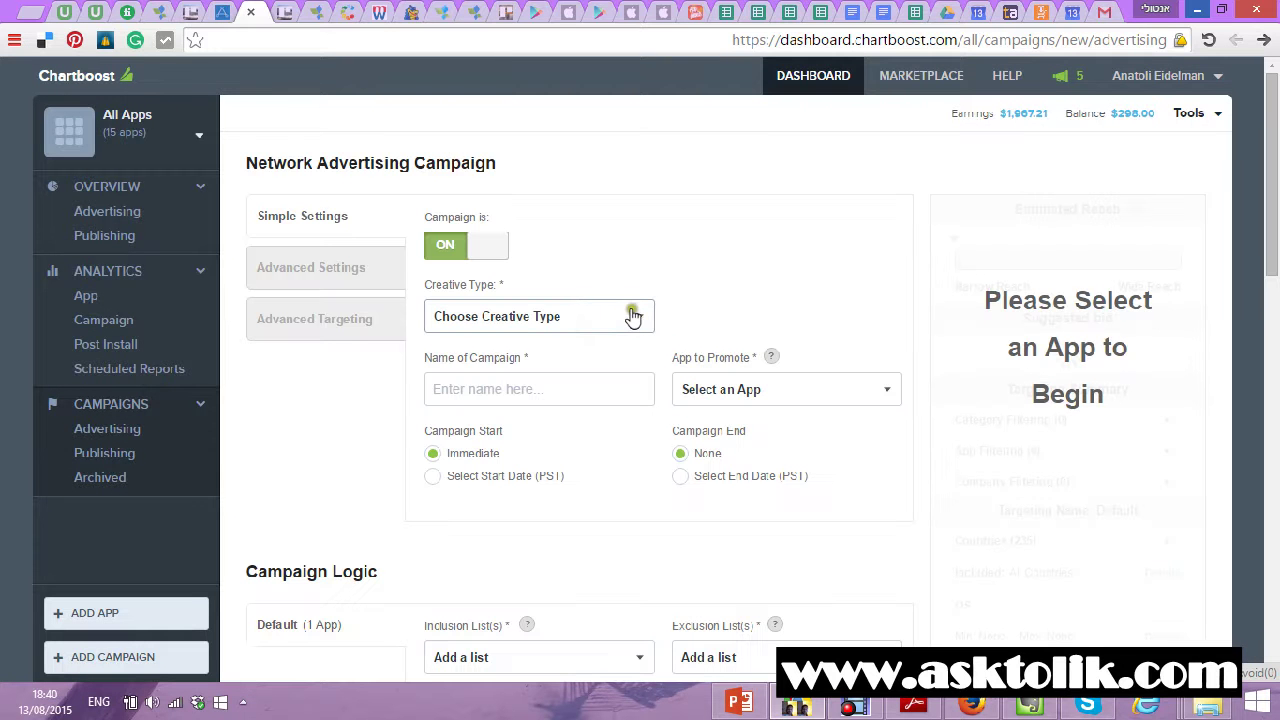
click(587, 316)
click(574, 356)
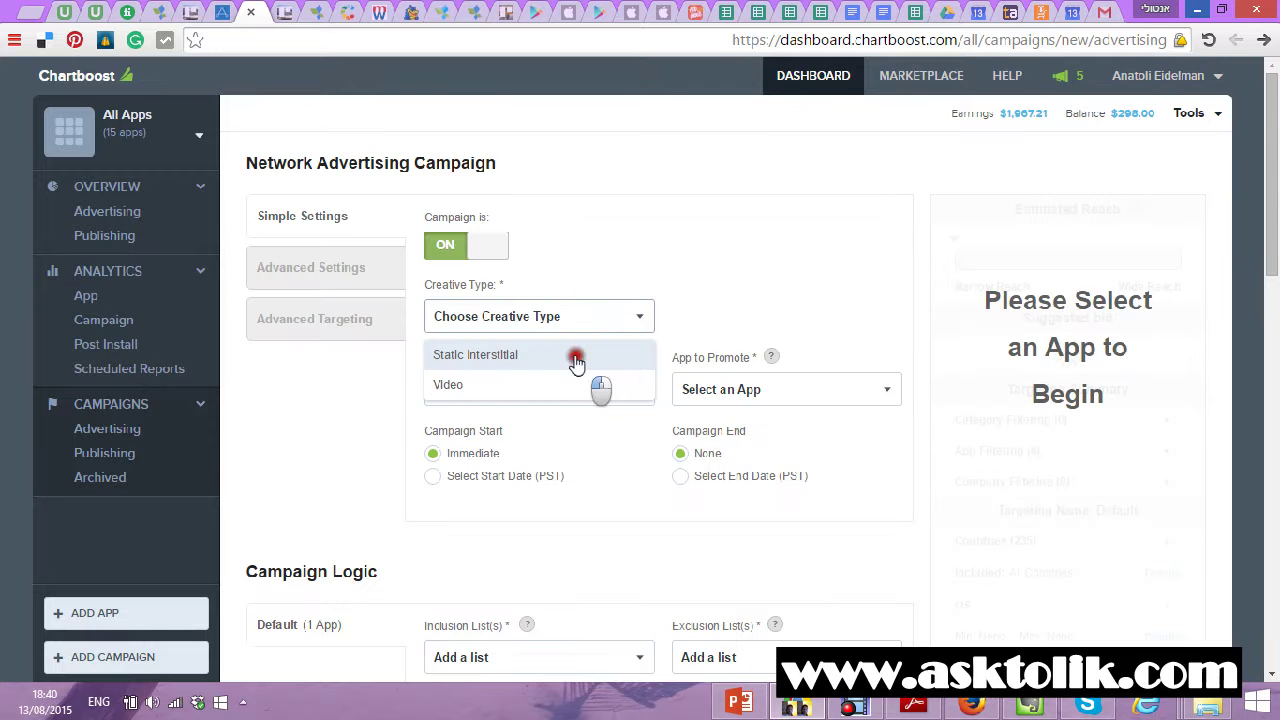
click(550, 376)
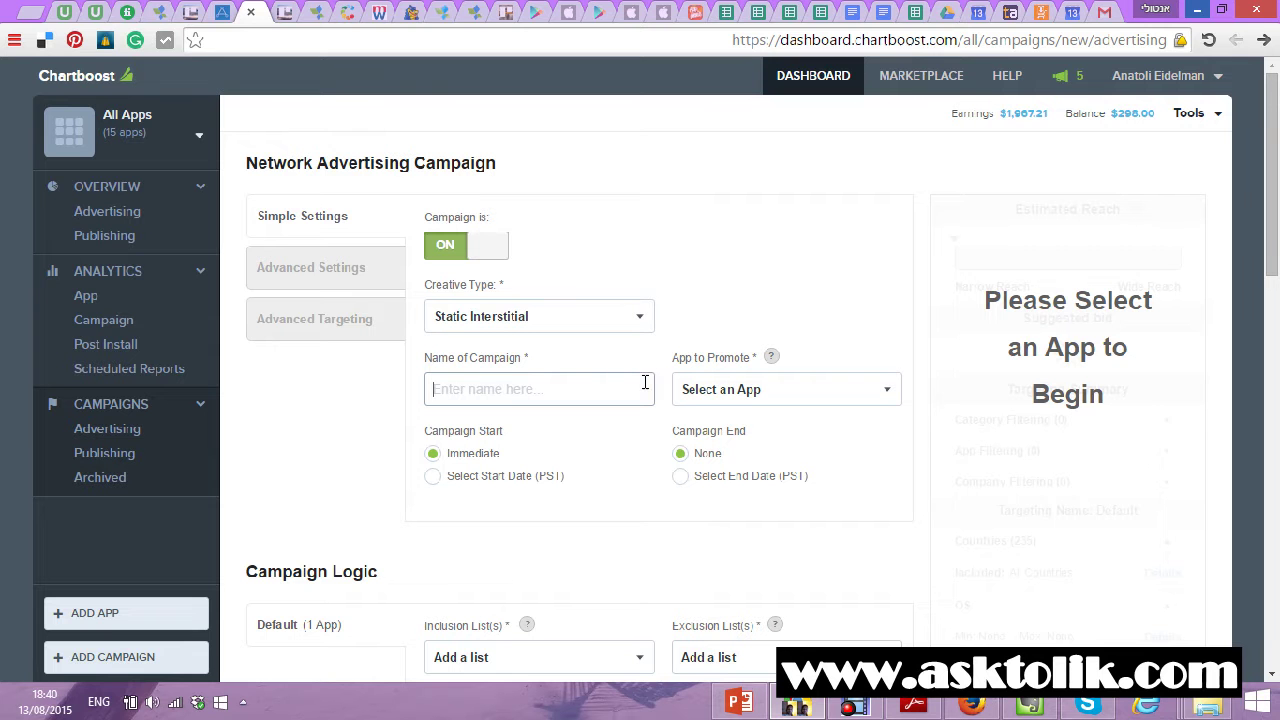
text(Heart of Fun)
click(718, 386)
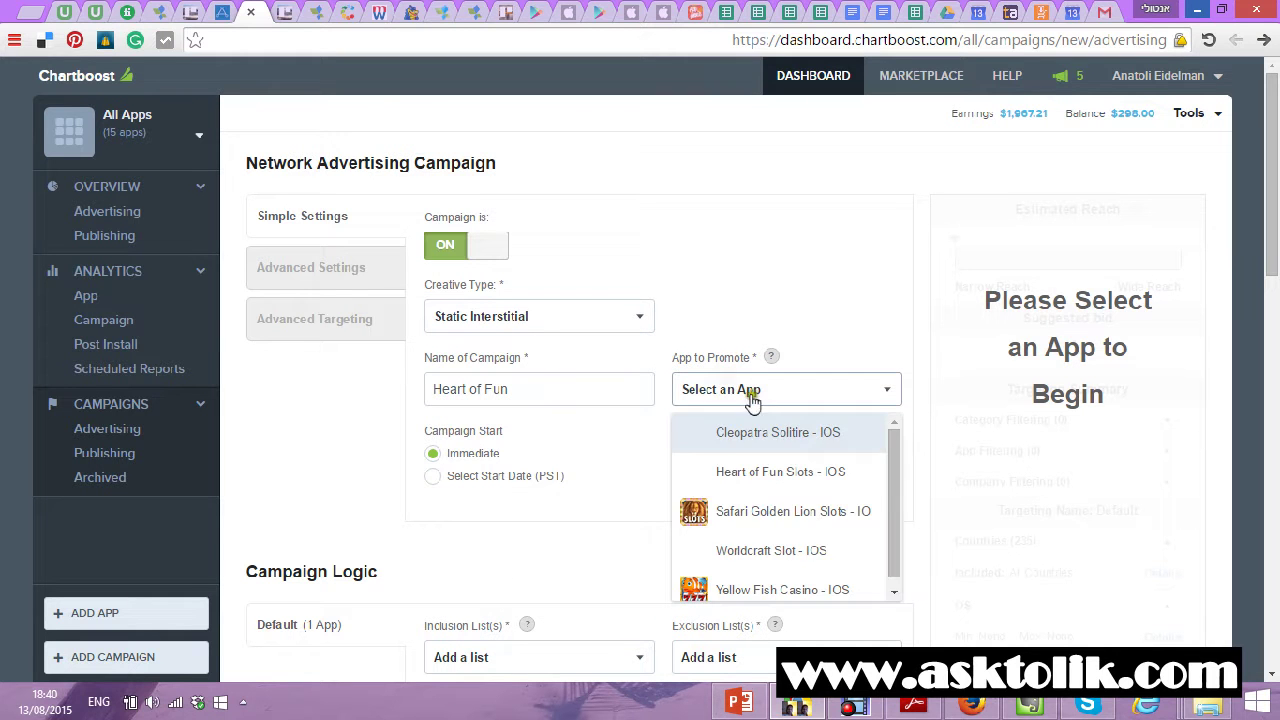
click(808, 480)
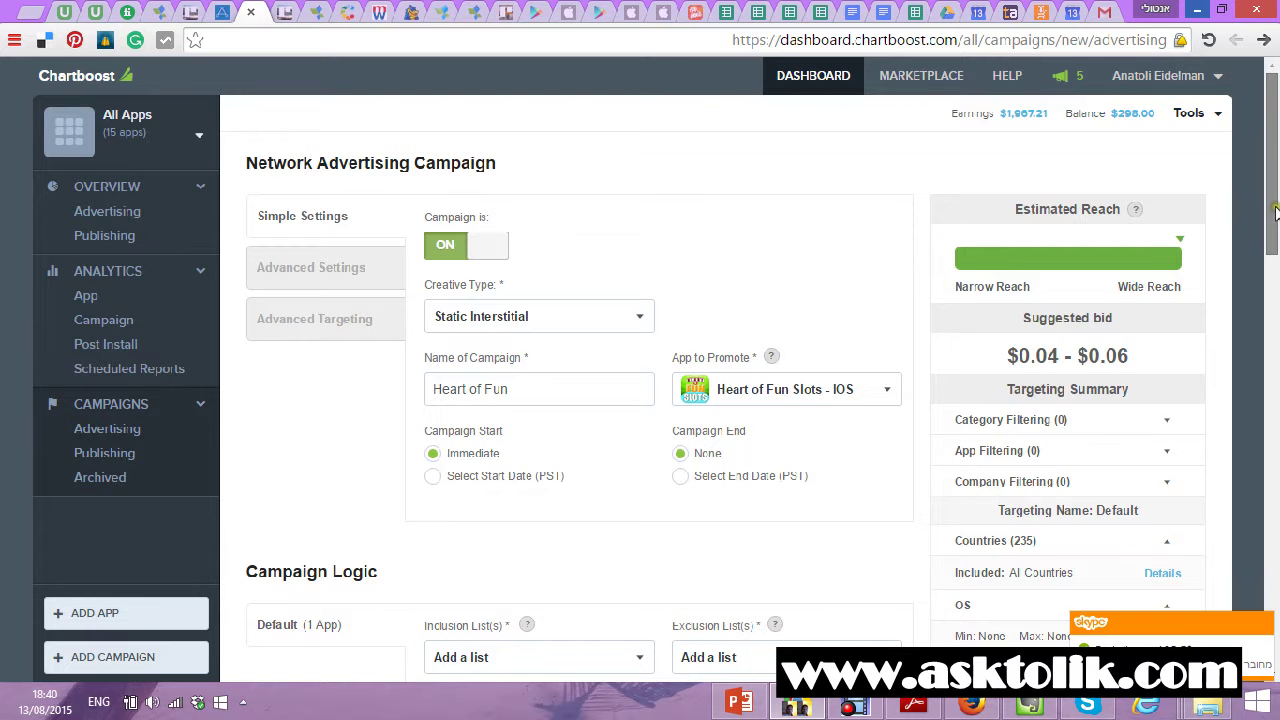
Switch the campaign's cost model to CPI.
drag(1273, 220, 1275, 625)
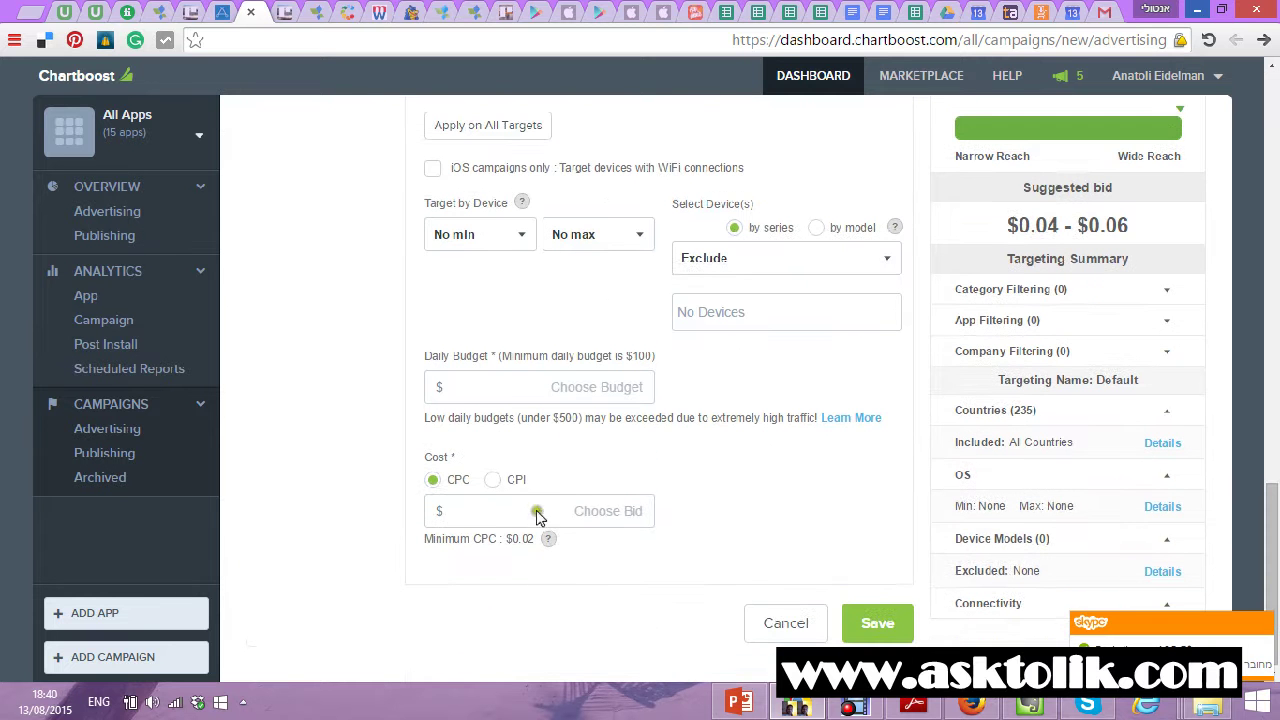
click(492, 479)
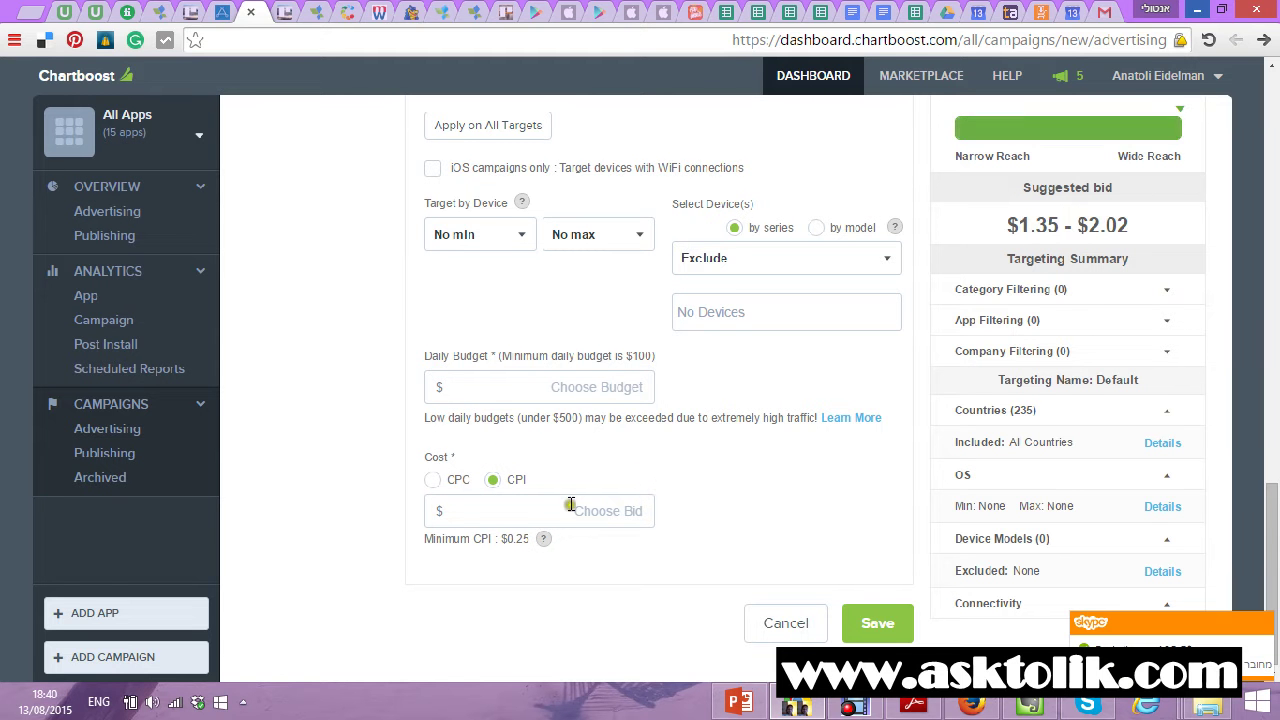
scroll(693, 440, up, 5)
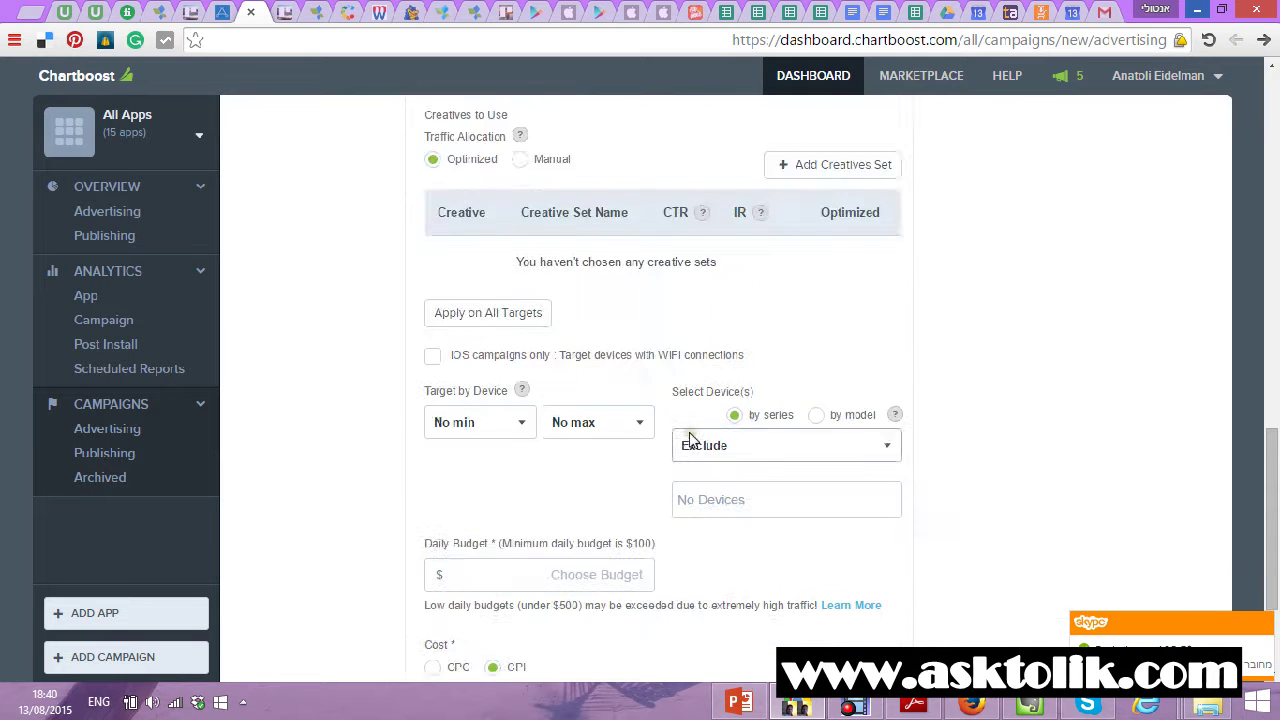
scroll(693, 440, up, 2)
Target Australia and New Zealand as the campaign's countries.
click(776, 325)
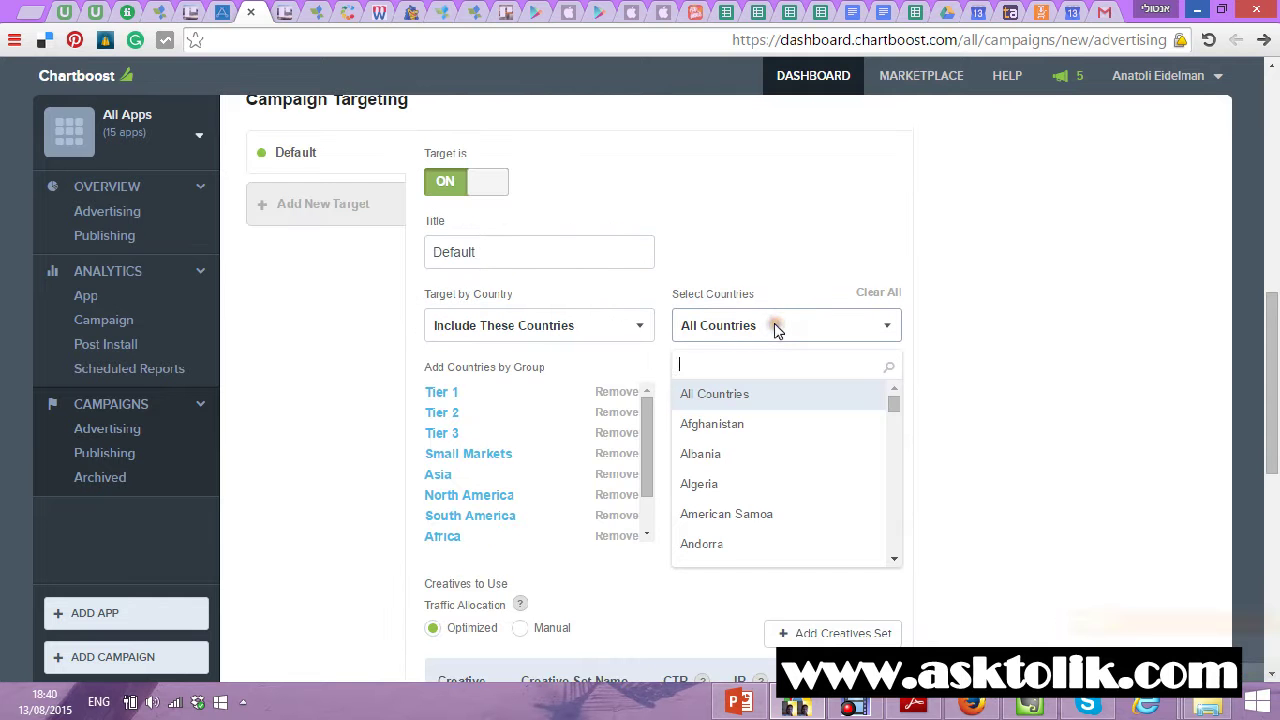
text(aus)
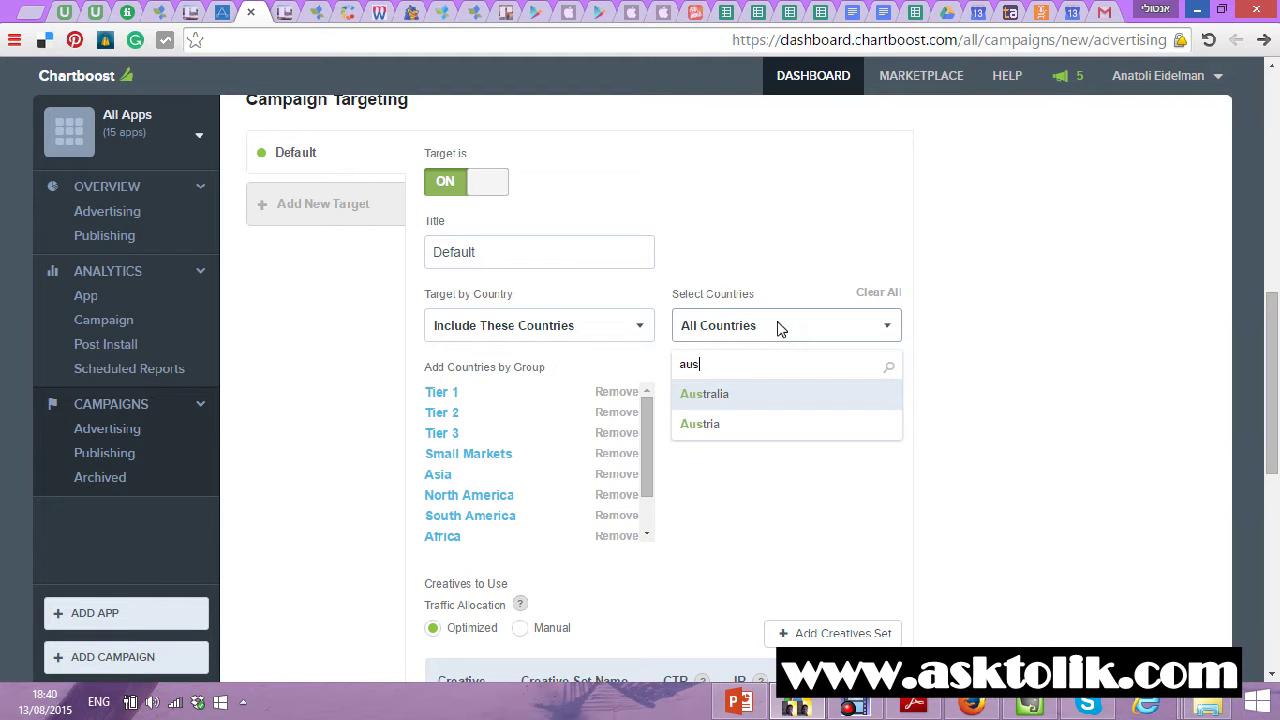
click(748, 395)
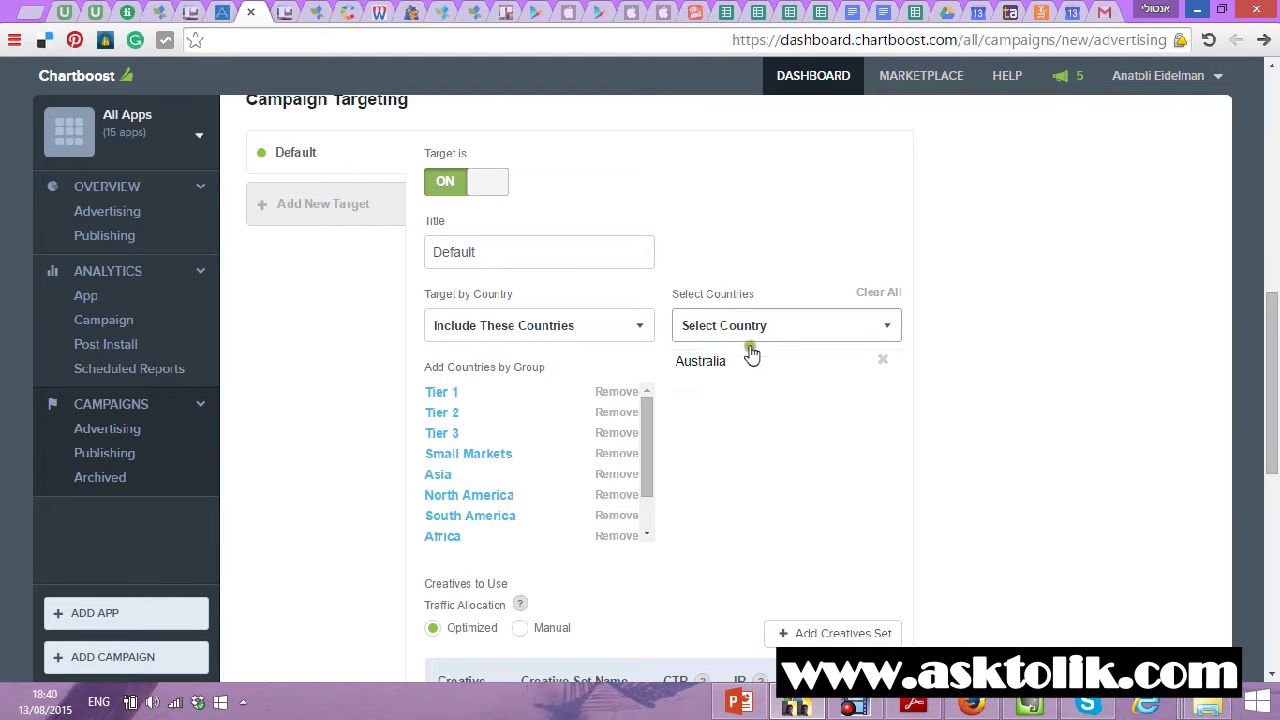
click(751, 345)
text(new)
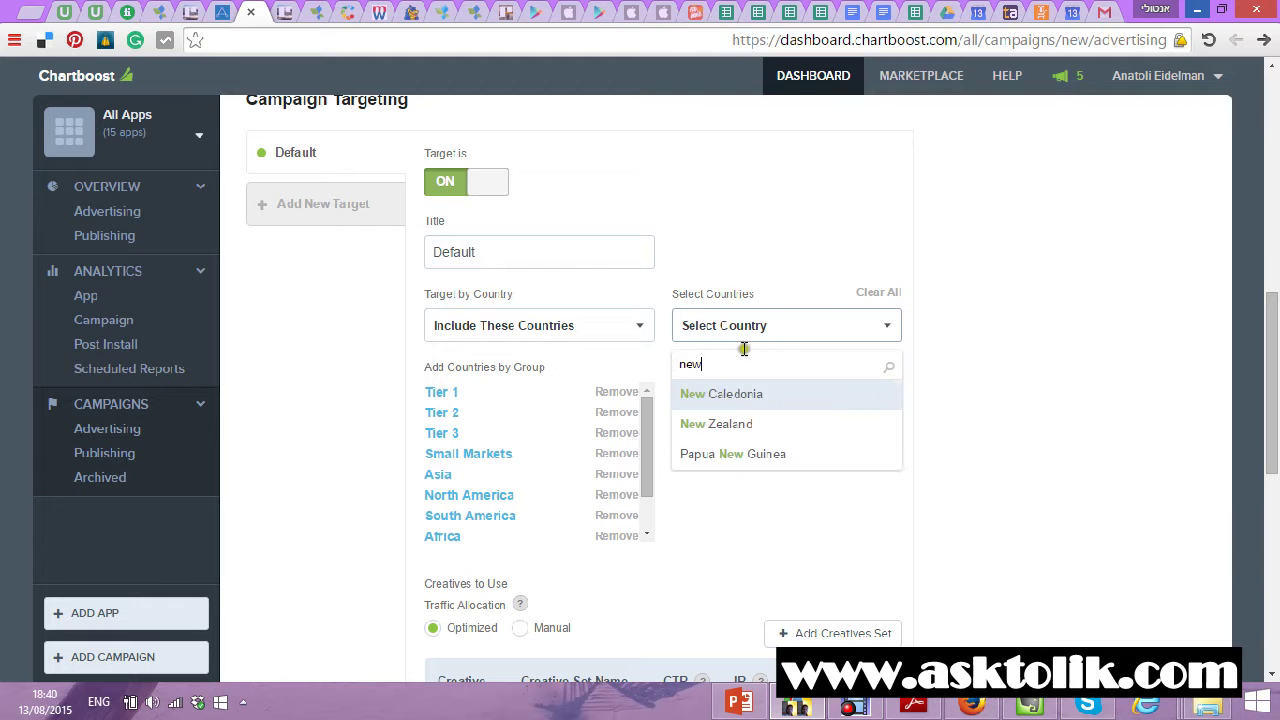
click(736, 423)
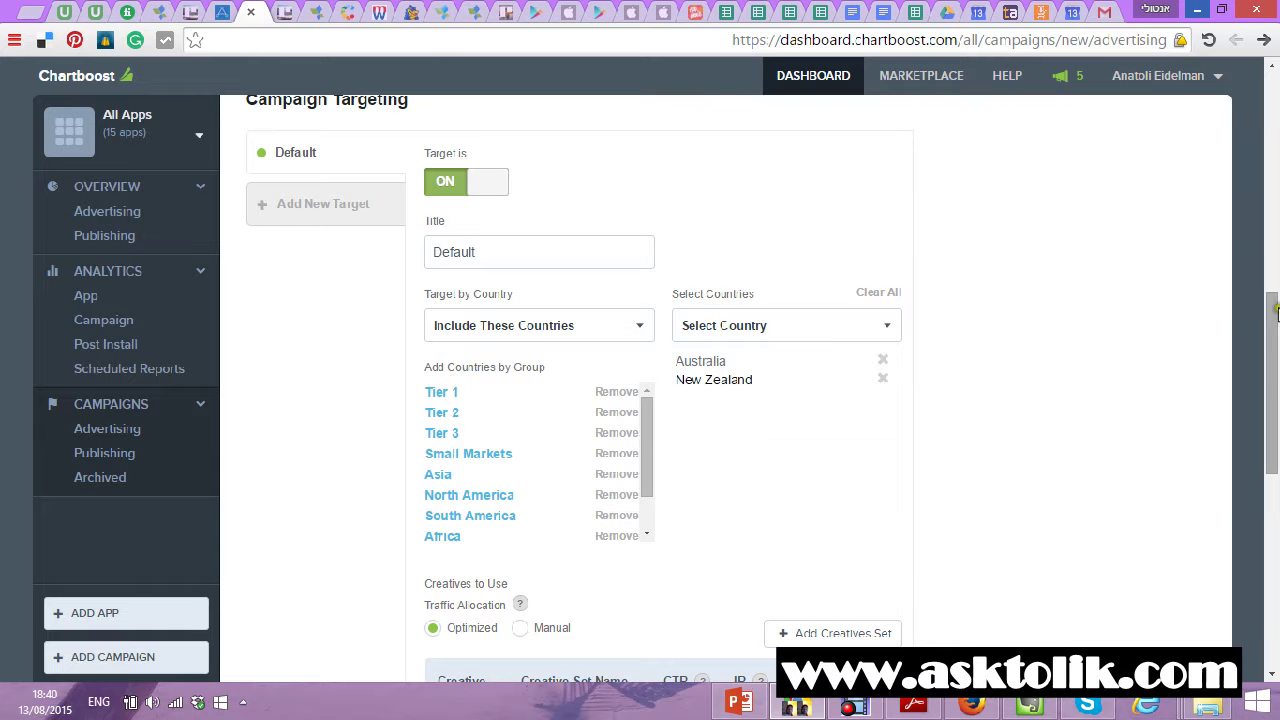
Enter a 0.5 CPI bid and a 100 daily budget.
drag(1275, 316, 1268, 512)
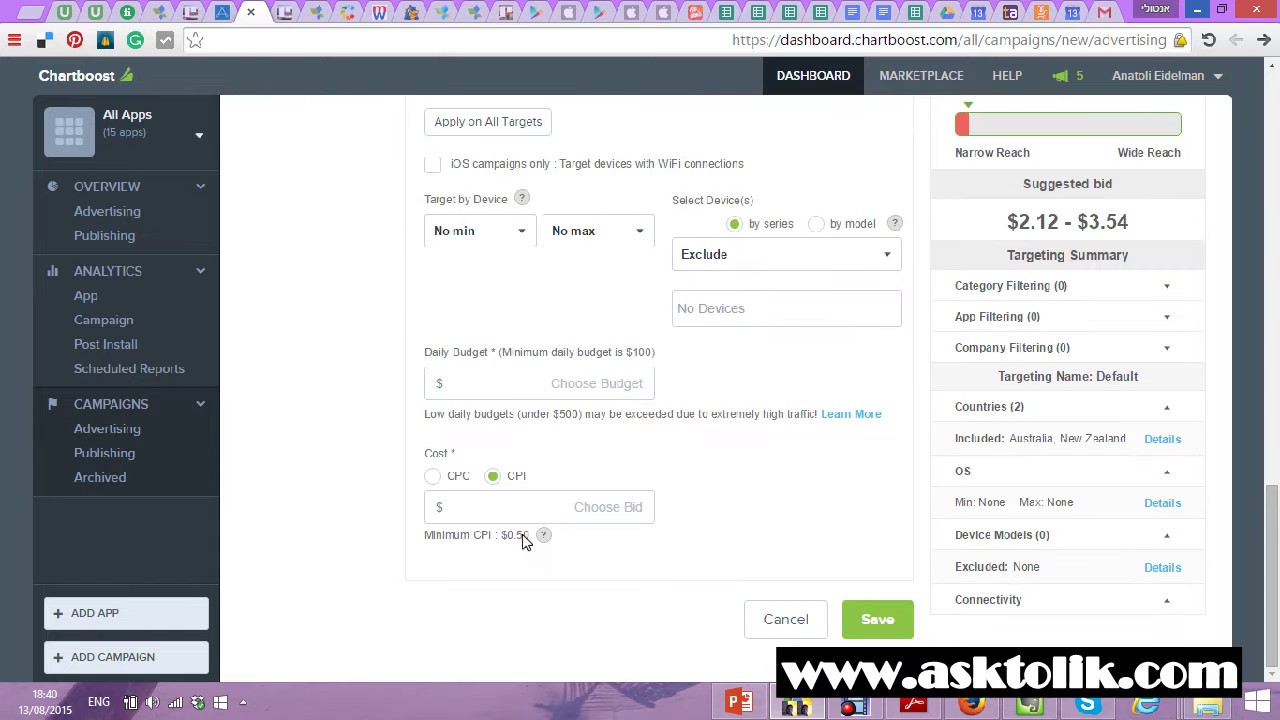
click(600, 507)
text(0.5)
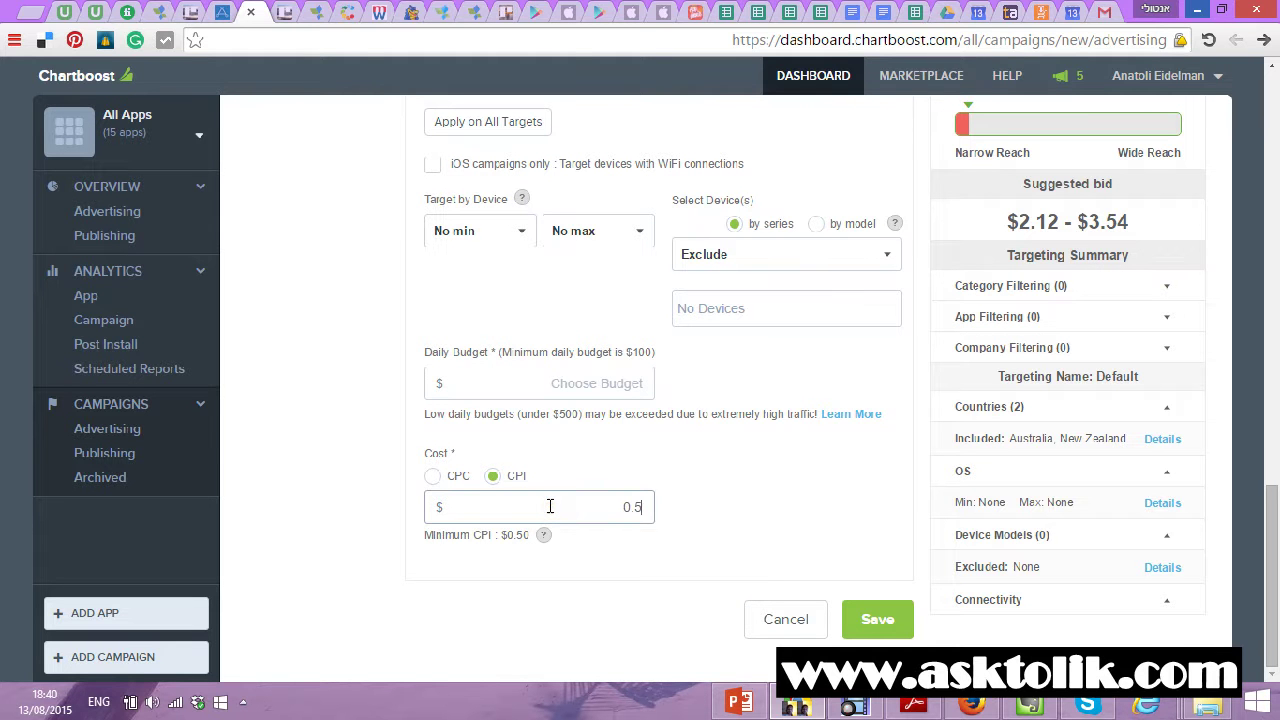
click(568, 382)
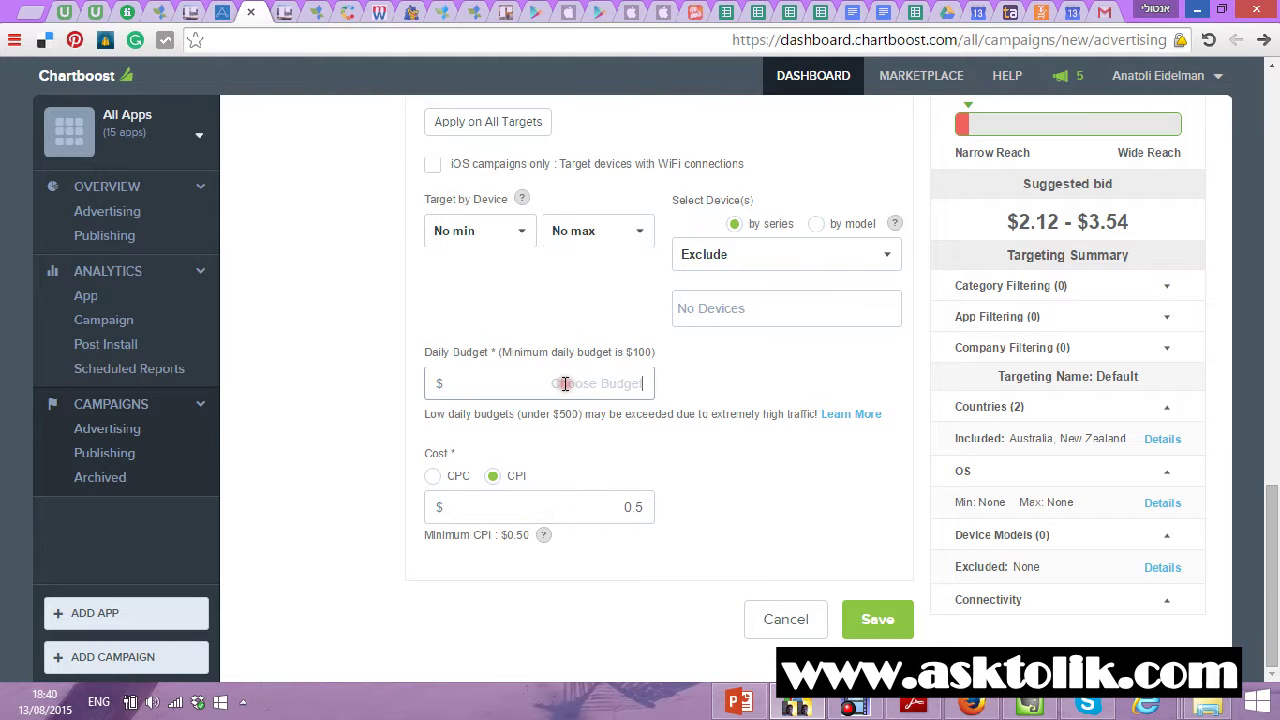
text(100)
scroll(755, 375, up, 2)
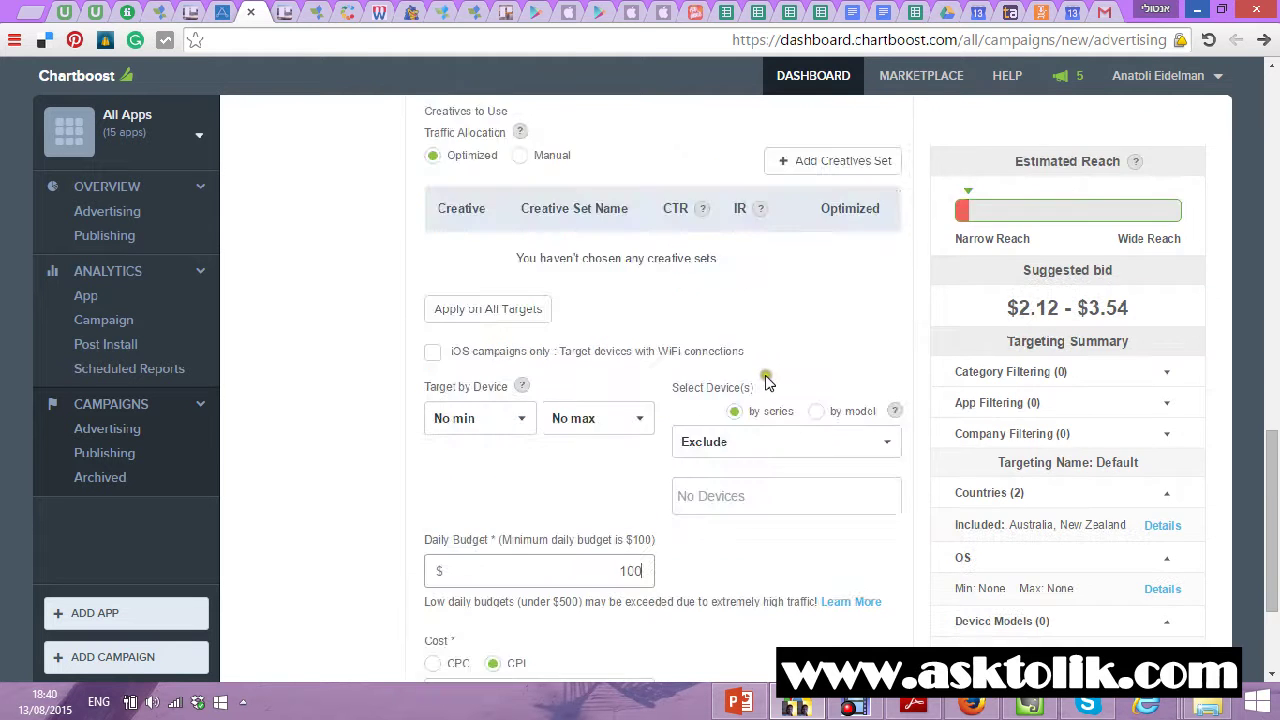
scroll(762, 378, up, 3)
scroll(745, 385, up, 3)
scroll(640, 375, up, 4)
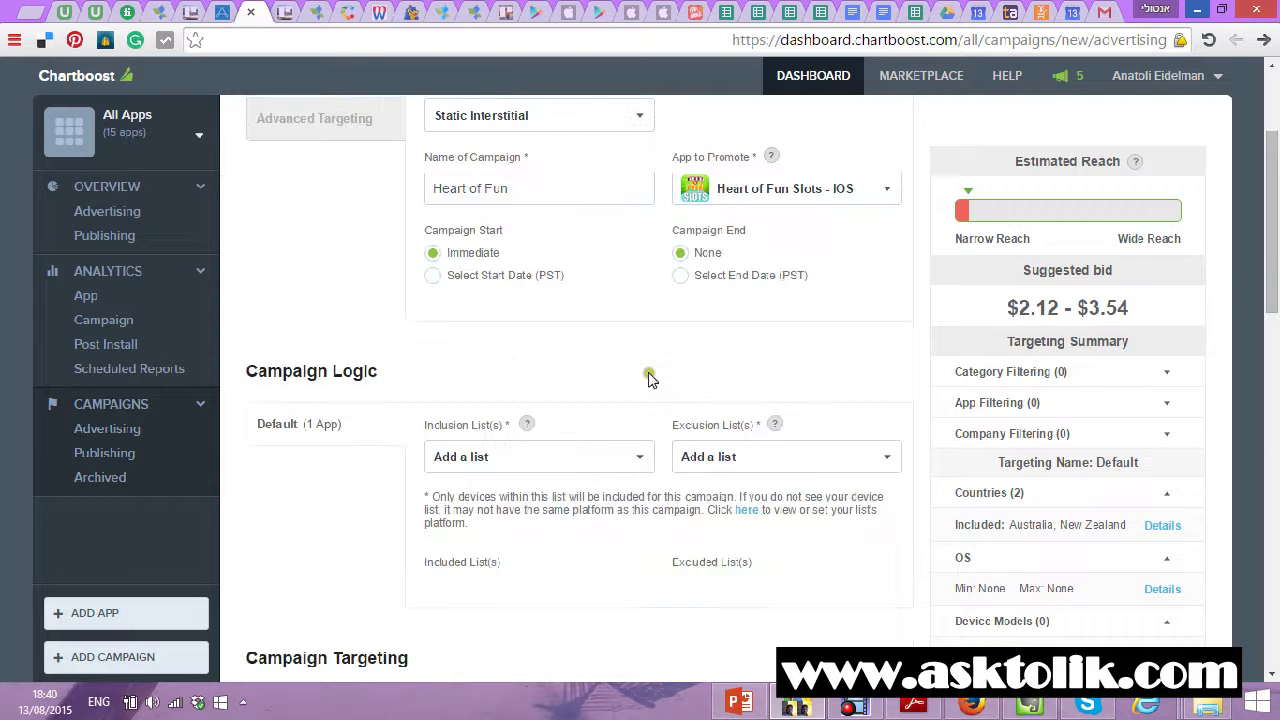
scroll(620, 380, up, 3)
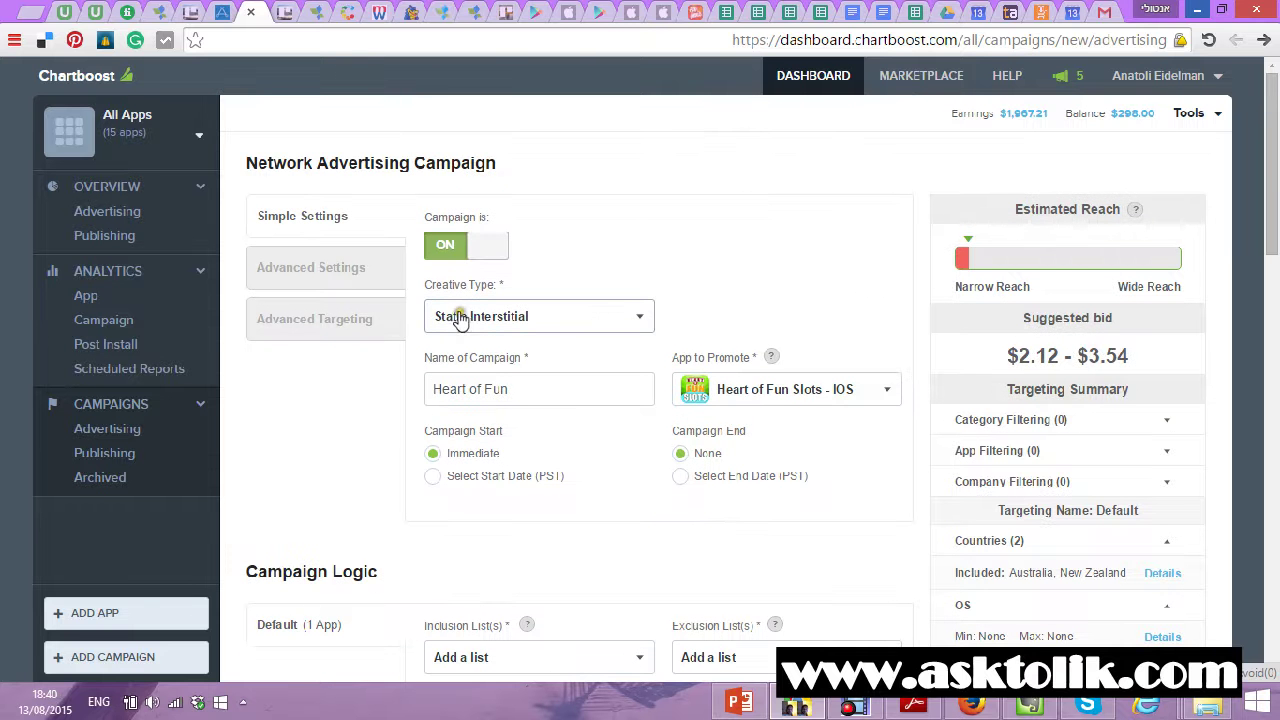
click(360, 267)
Browse the advanced targeting app categories without choosing one, then look over the simple settings.
click(353, 310)
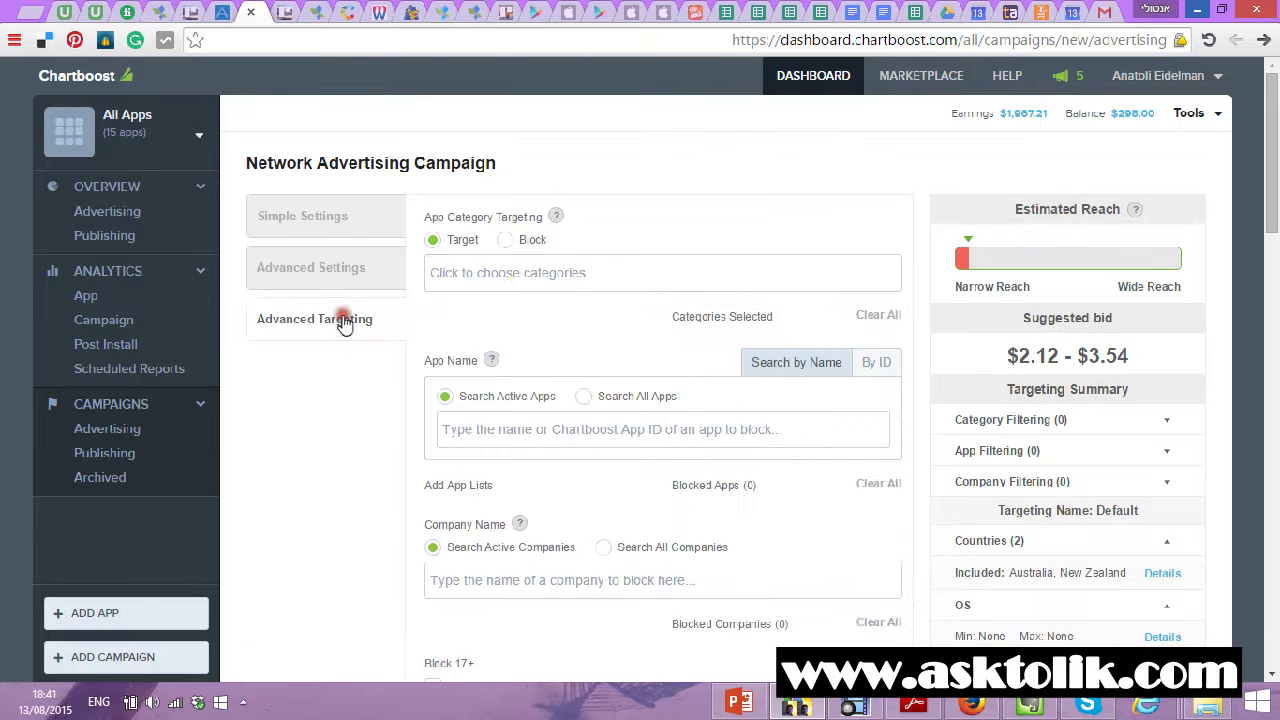
click(519, 271)
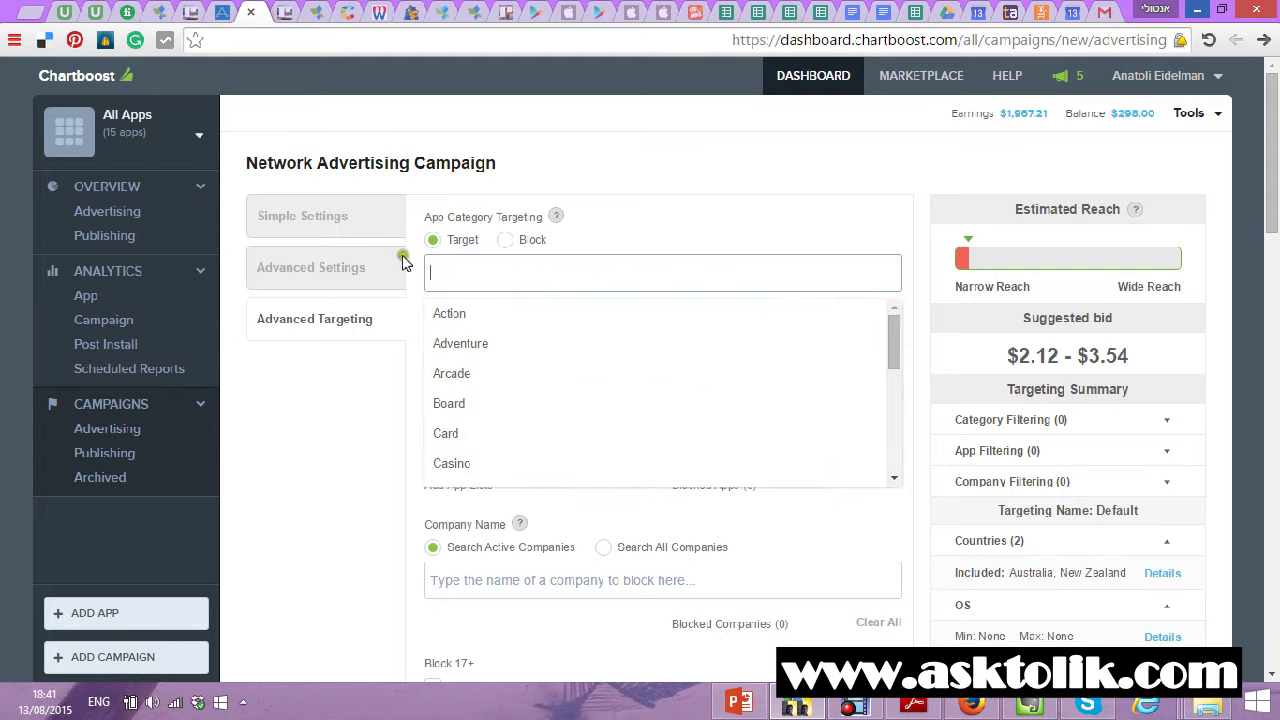
click(308, 219)
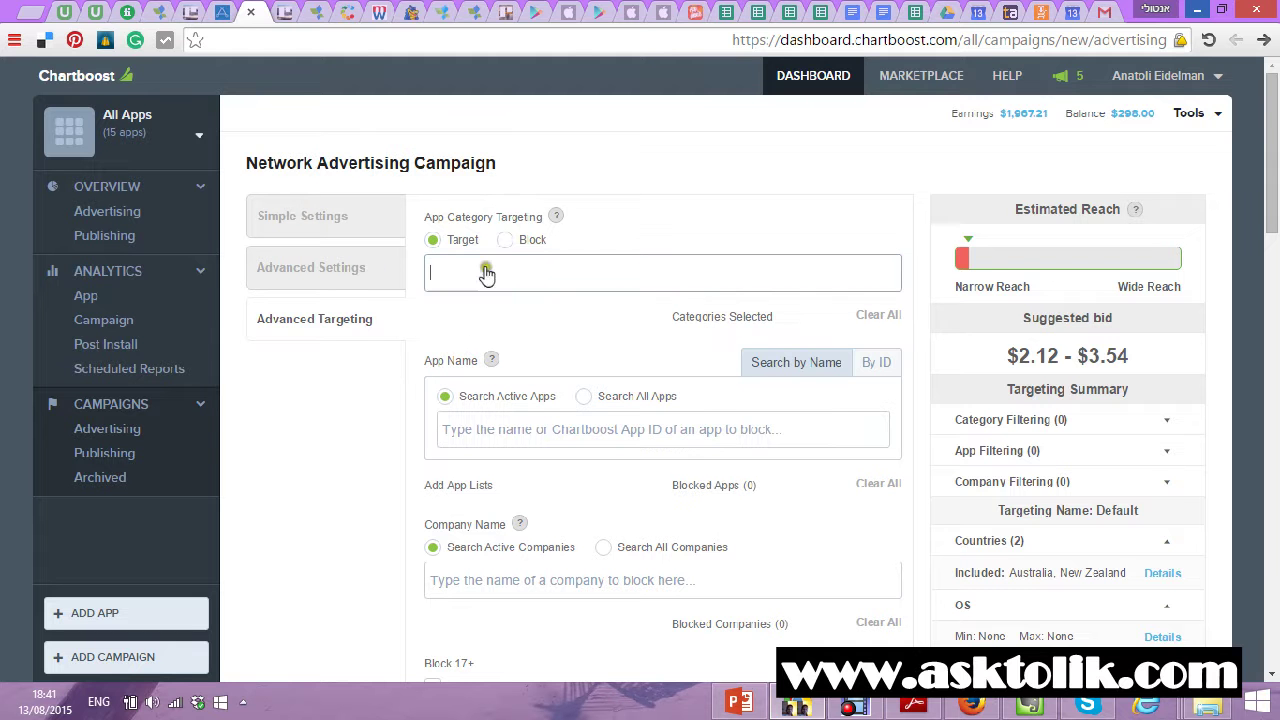
click(340, 216)
scroll(671, 329, down, 4)
scroll(677, 341, down, 4)
scroll(670, 343, down, 1)
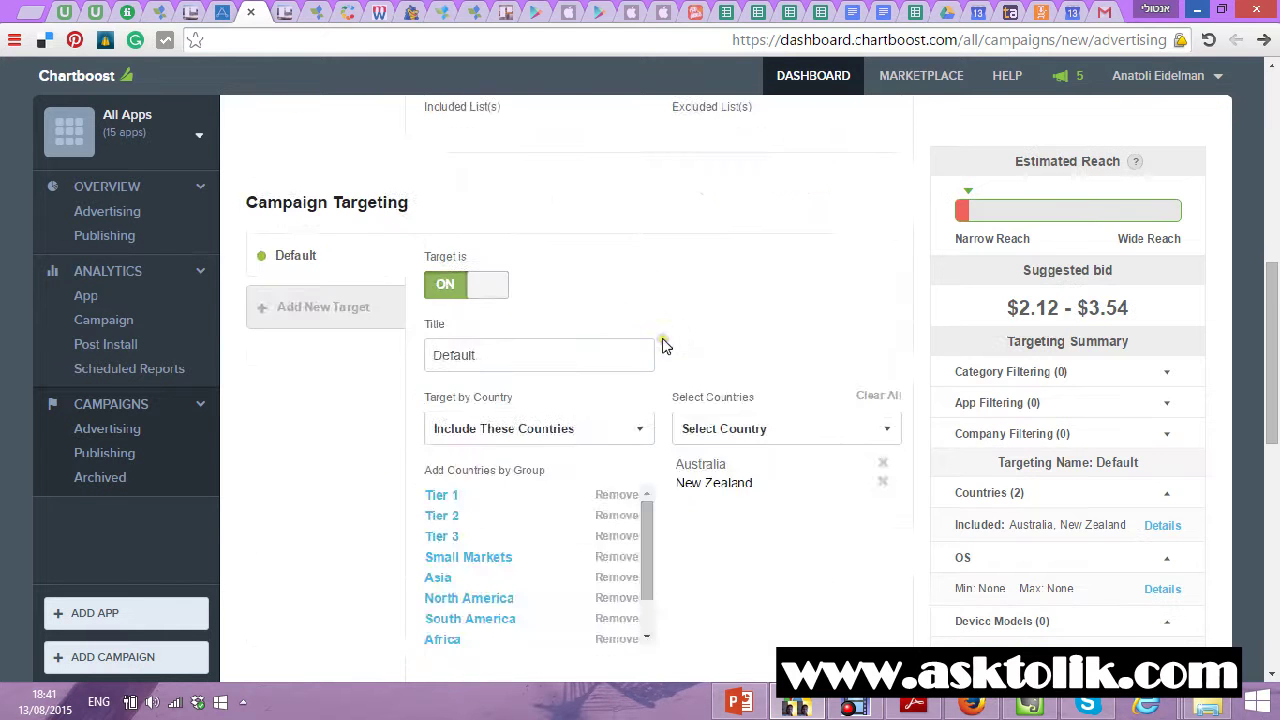
scroll(434, 323, up, 6)
Try targeting the Casino app category, then remove it again.
click(305, 320)
click(478, 273)
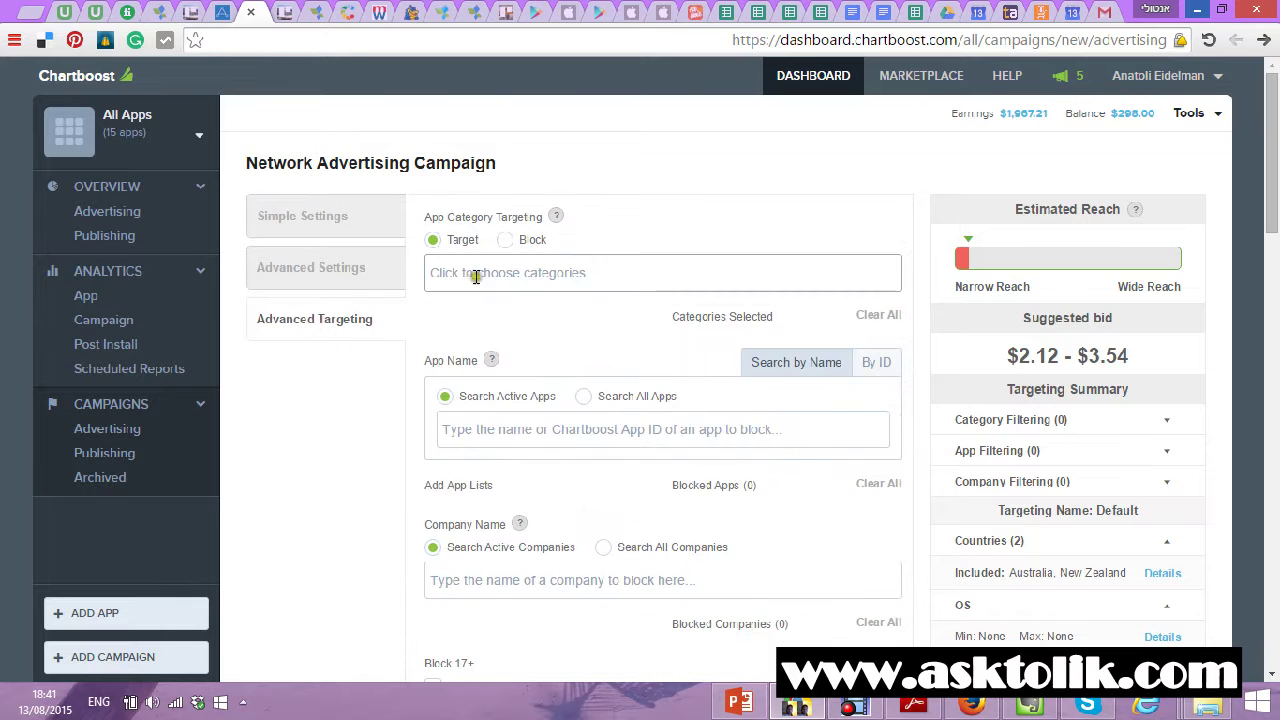
text(ca)
click(451, 372)
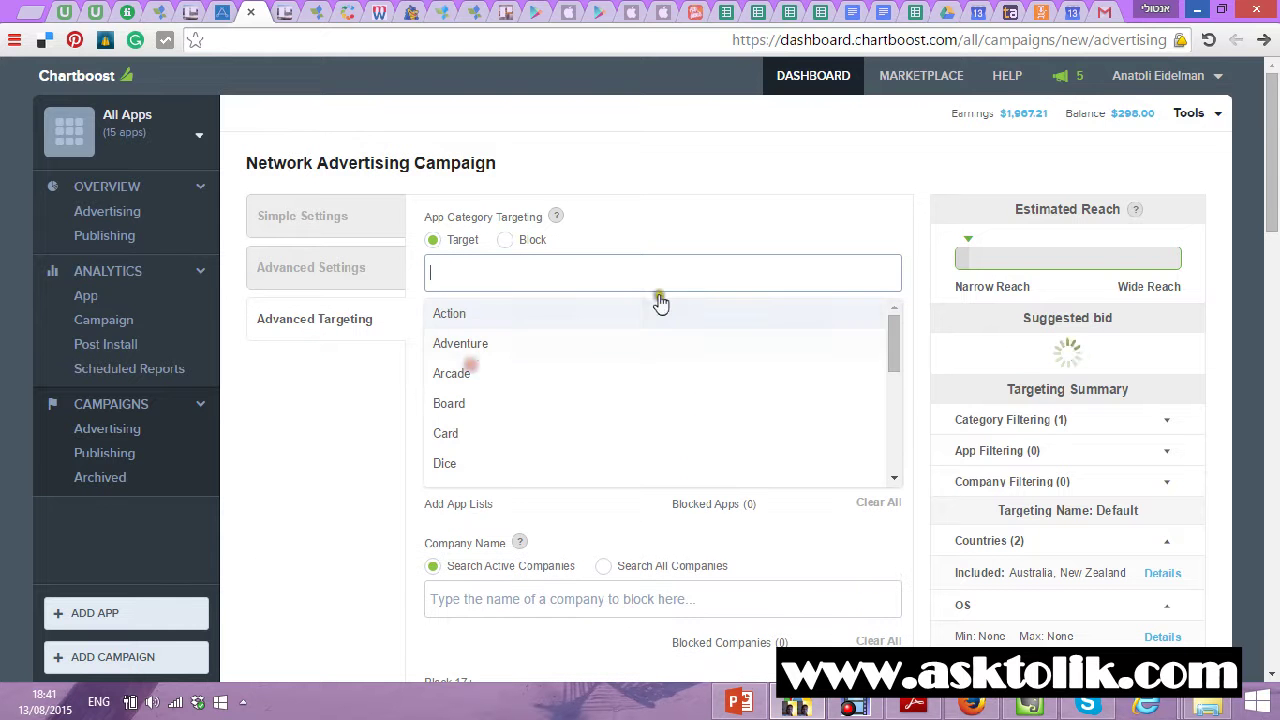
click(886, 339)
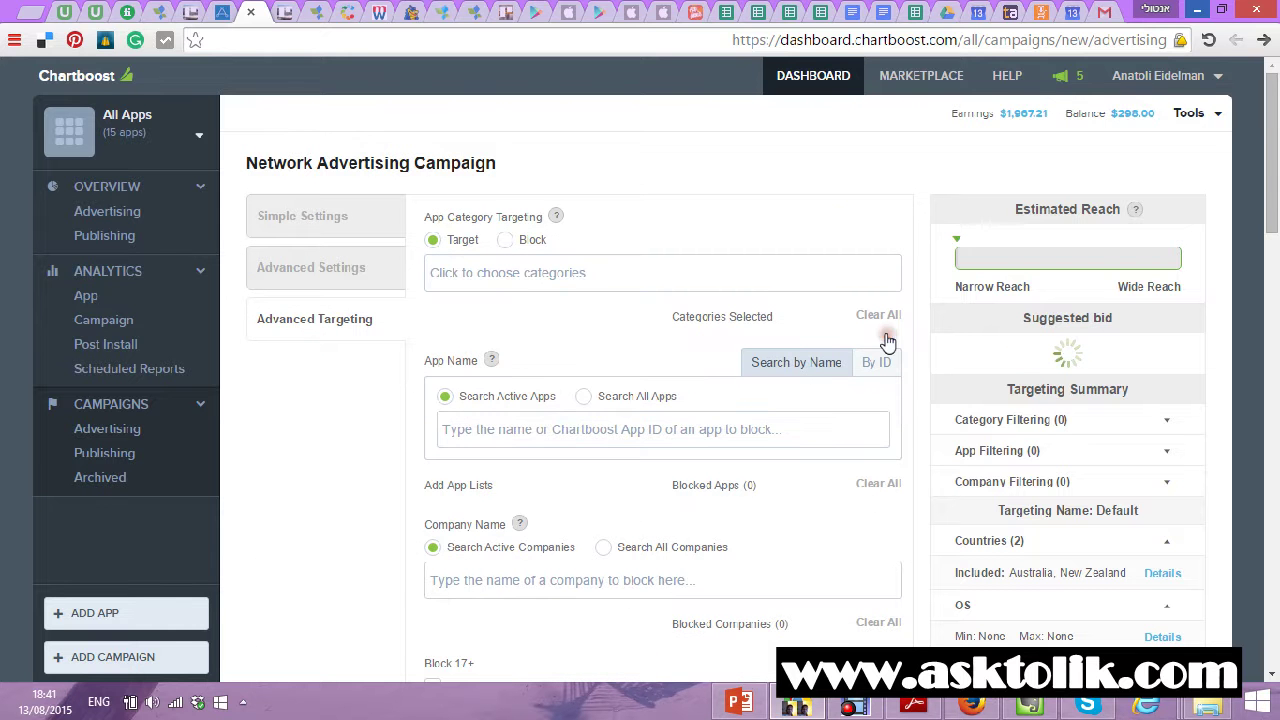
Back in simple settings, go down to Creatives to Use and add a creative set.
click(326, 218)
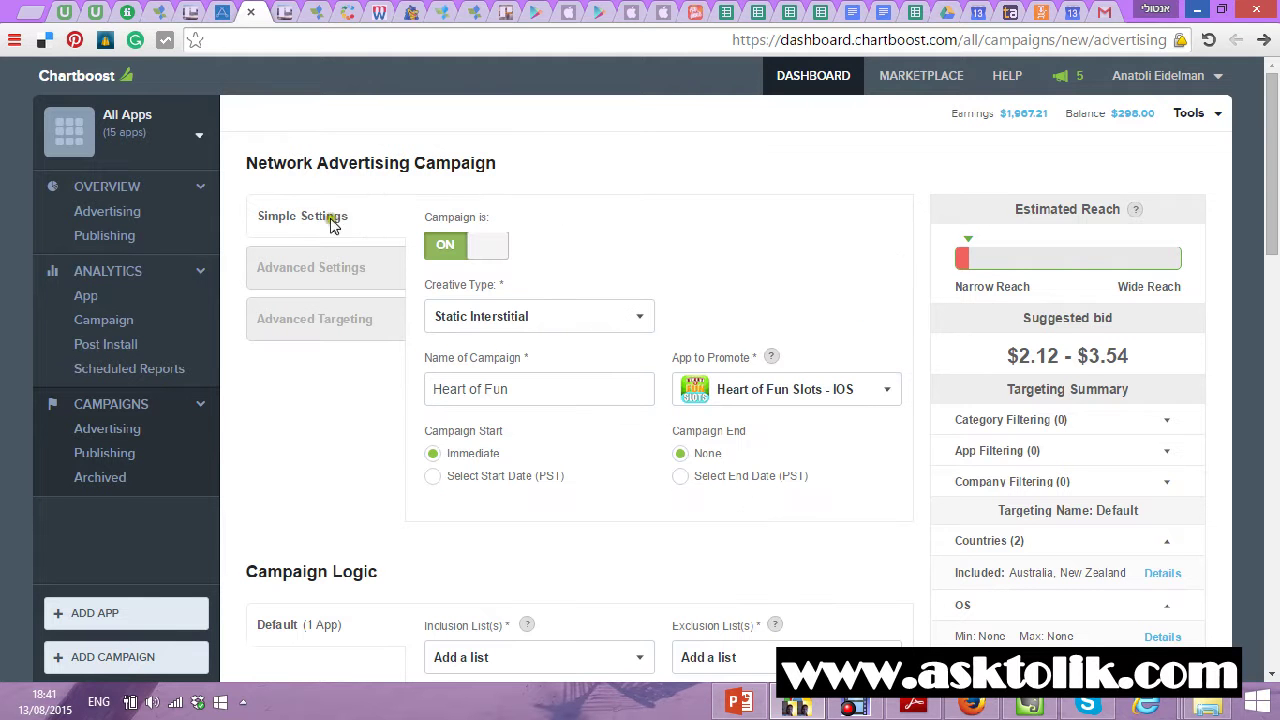
scroll(795, 265, down, 2)
scroll(795, 265, down, 1)
scroll(795, 270, down, 3)
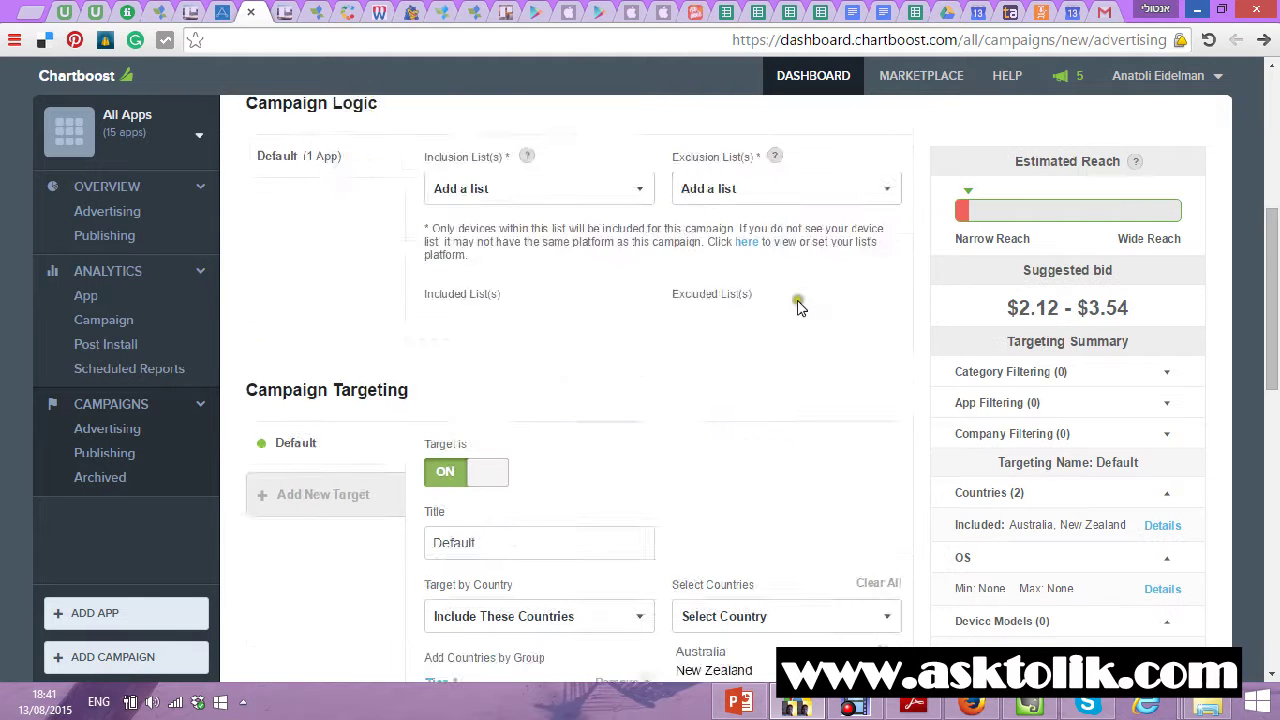
scroll(797, 290, down, 2)
scroll(798, 305, down, 3)
scroll(798, 305, down, 2)
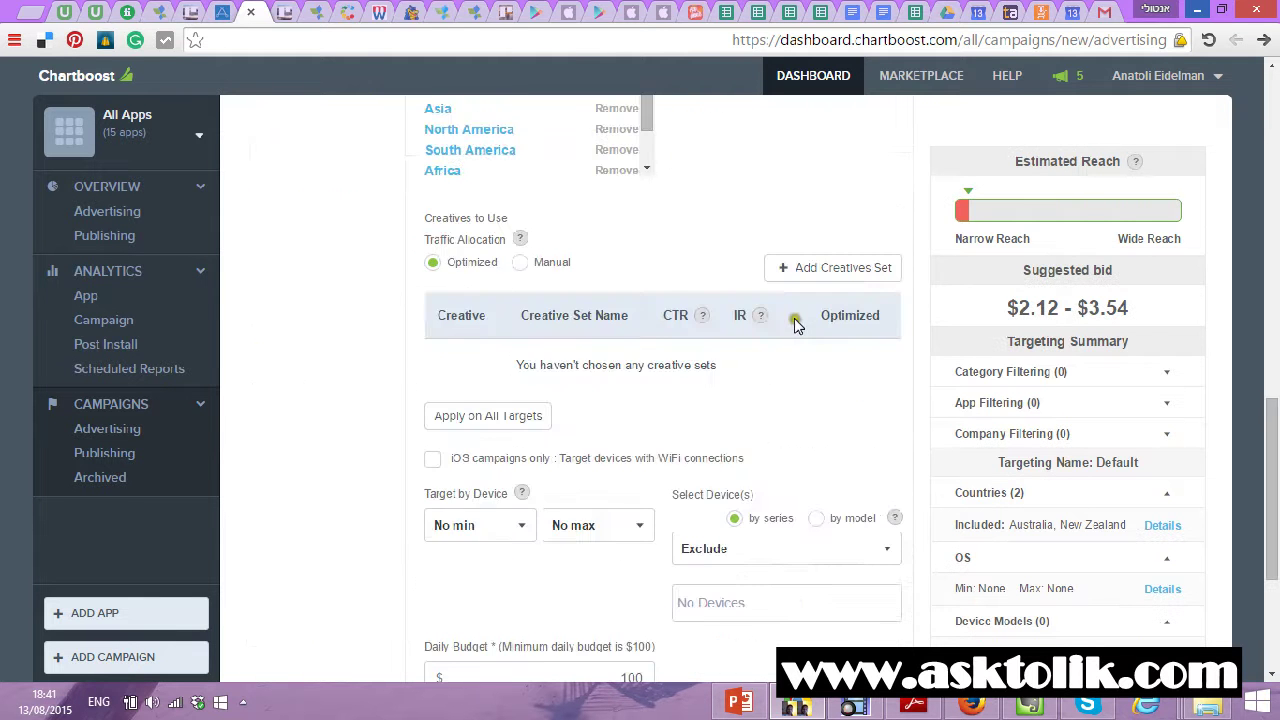
click(820, 270)
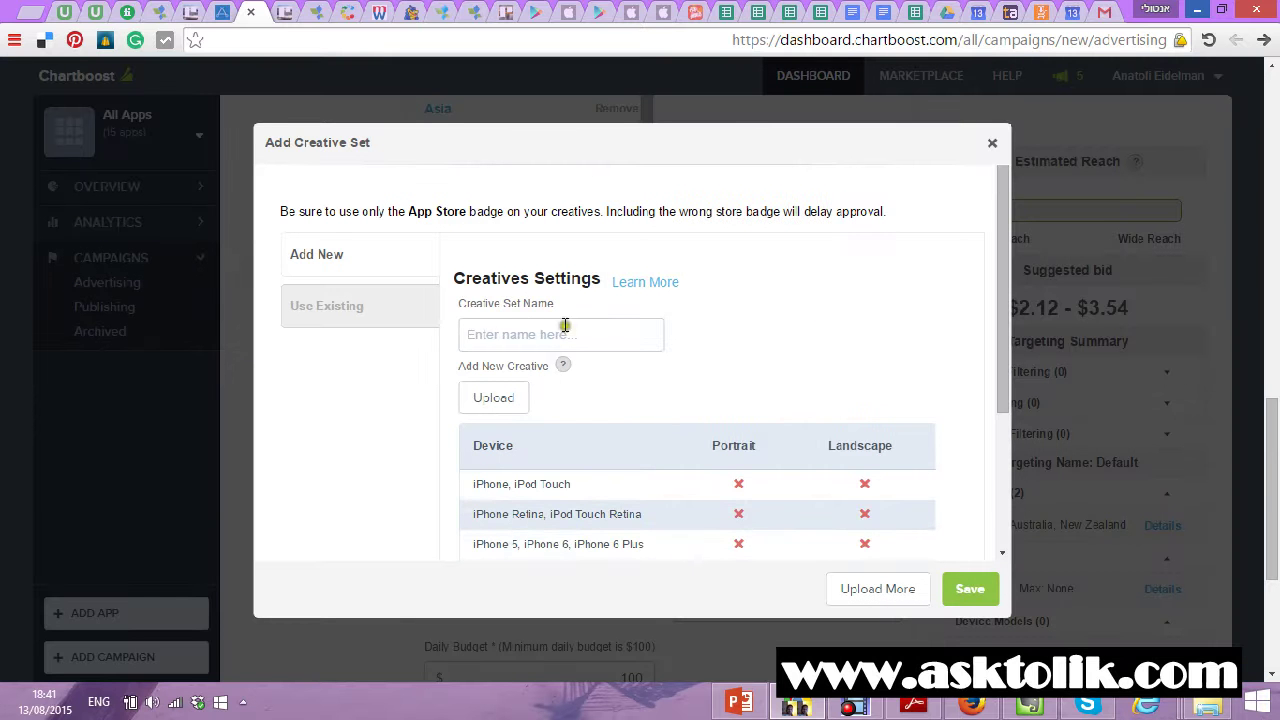
Name the creative set 'Heart of Fun' and start an image upload from General Designs.
click(522, 336)
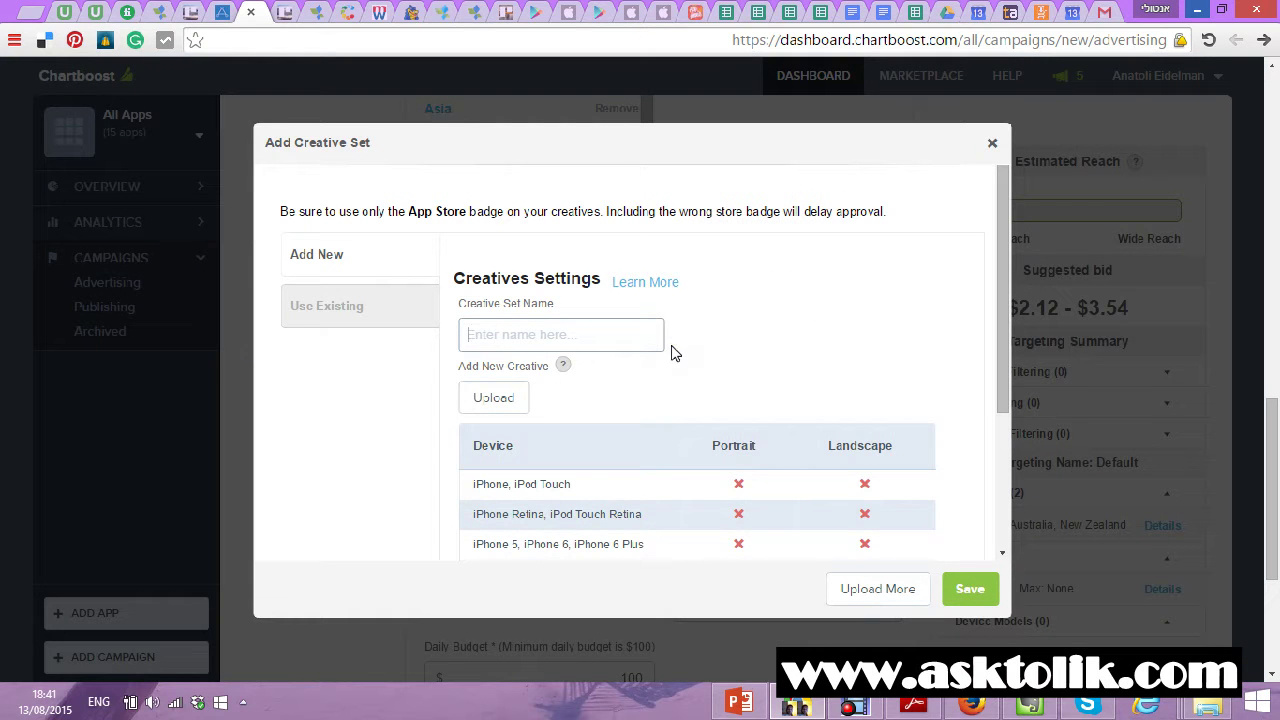
text(Heart of Fun)
click(493, 398)
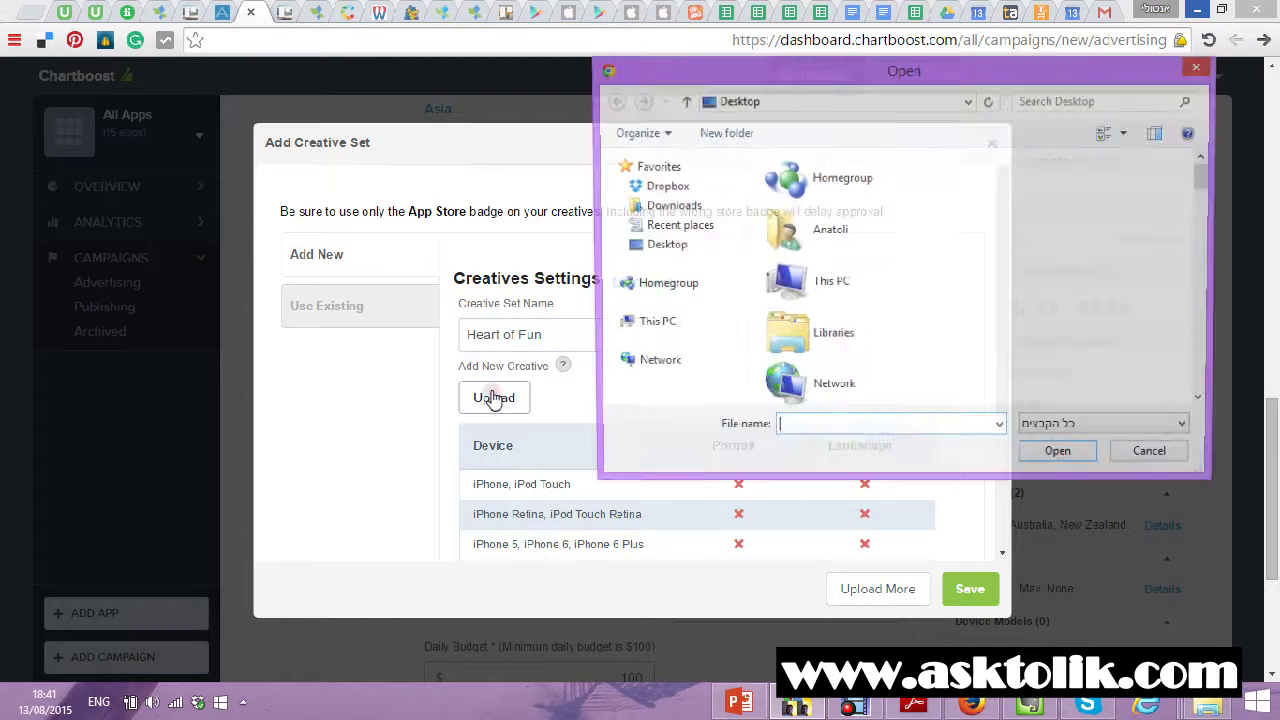
drag(1213, 178, 1205, 230)
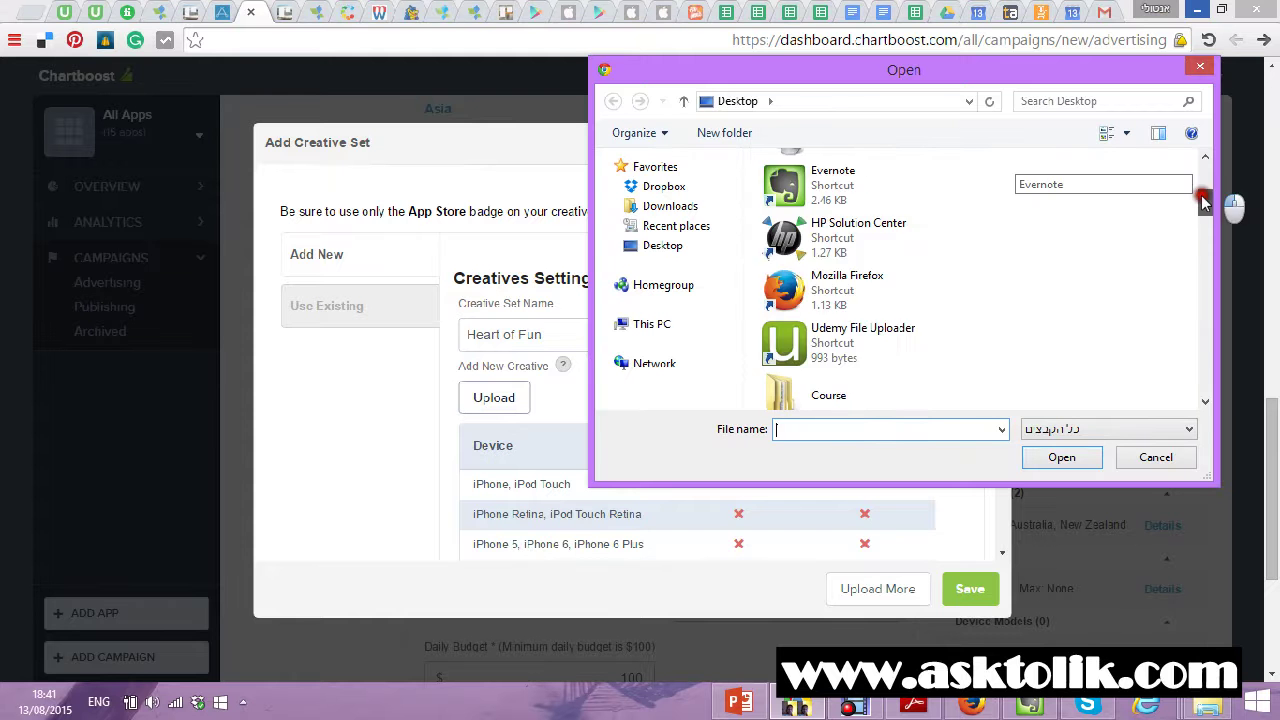
click(870, 258)
double_click(870, 258)
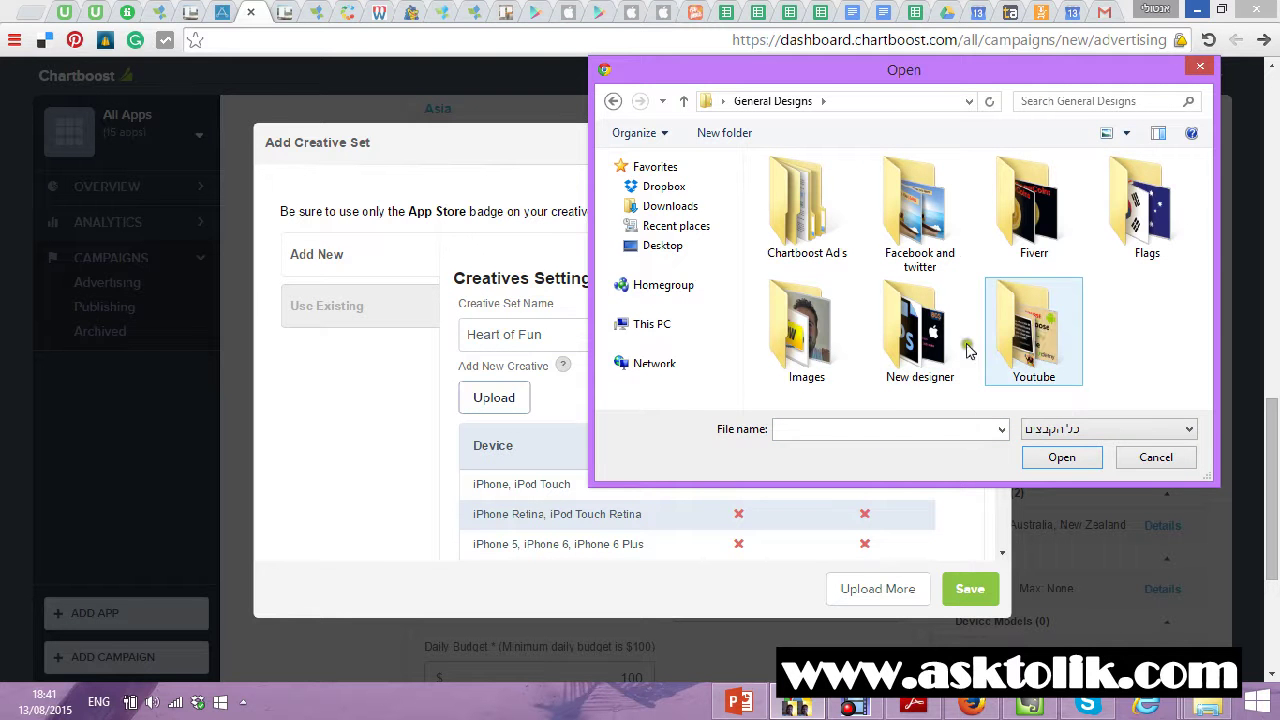
Upload all six banners from Chartboost Ad's > HeartOfFunChartboostBanner > iOS.
click(800, 232)
double_click(800, 232)
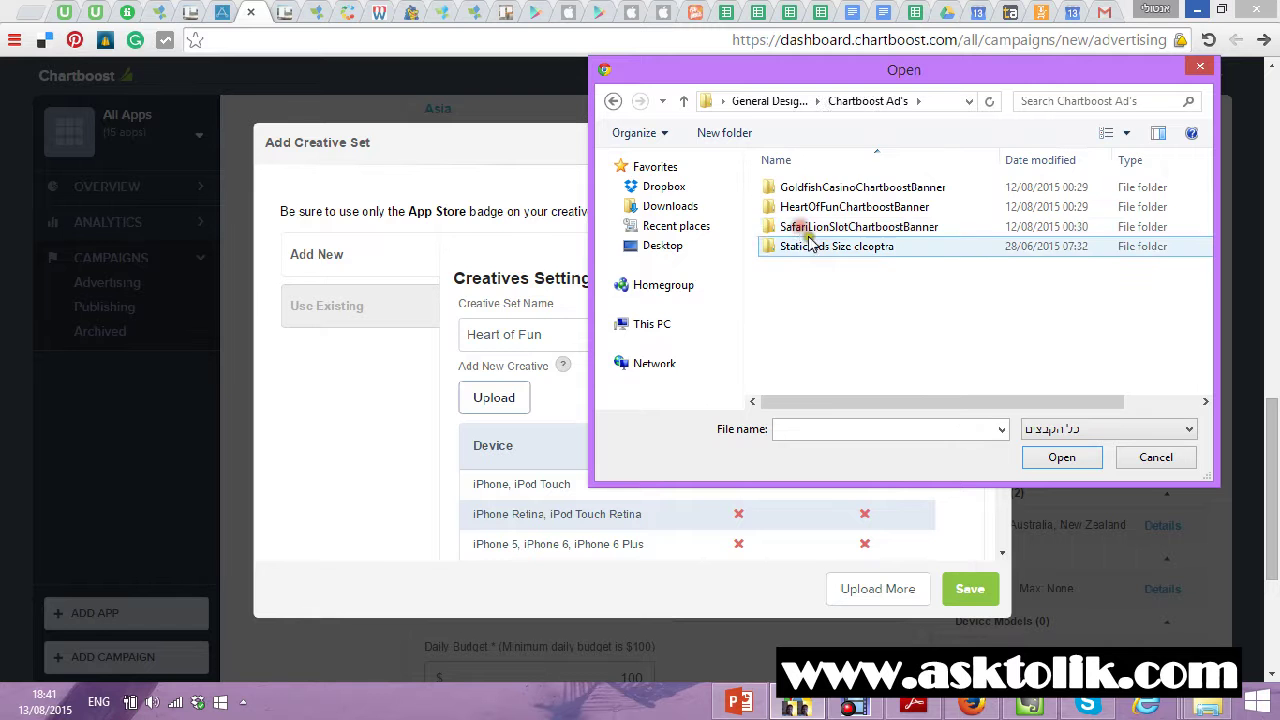
double_click(830, 207)
double_click(818, 195)
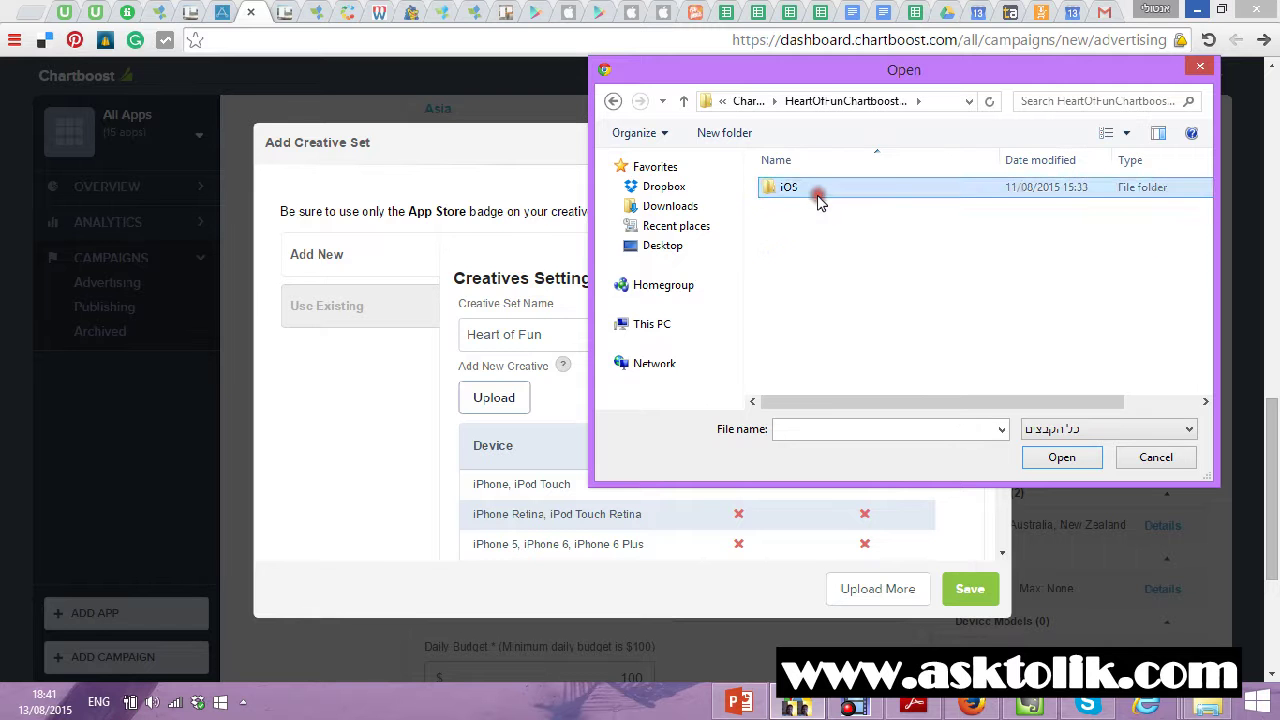
click(806, 350)
mouse_move(1030, 337)
mouse_down()
mouse_move(1010, 383)
mouse_move(762, 156)
mouse_up()
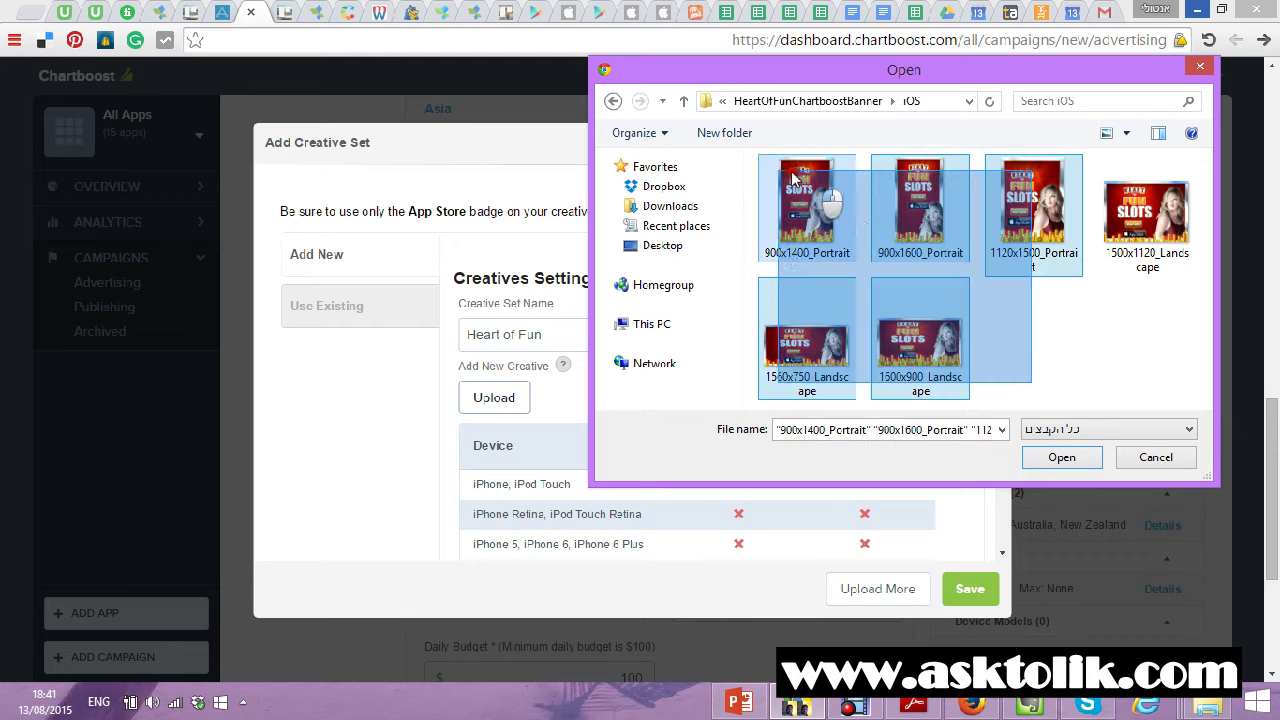
drag(760, 398, 1160, 228)
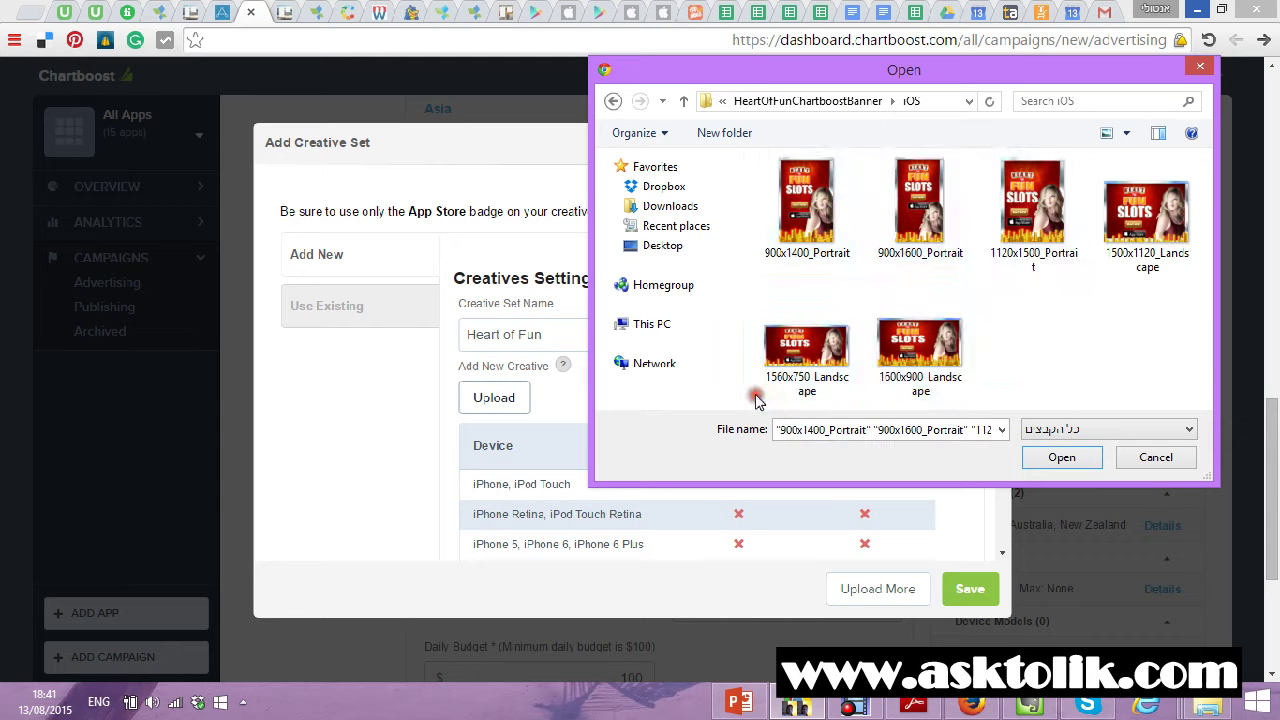
click(1059, 452)
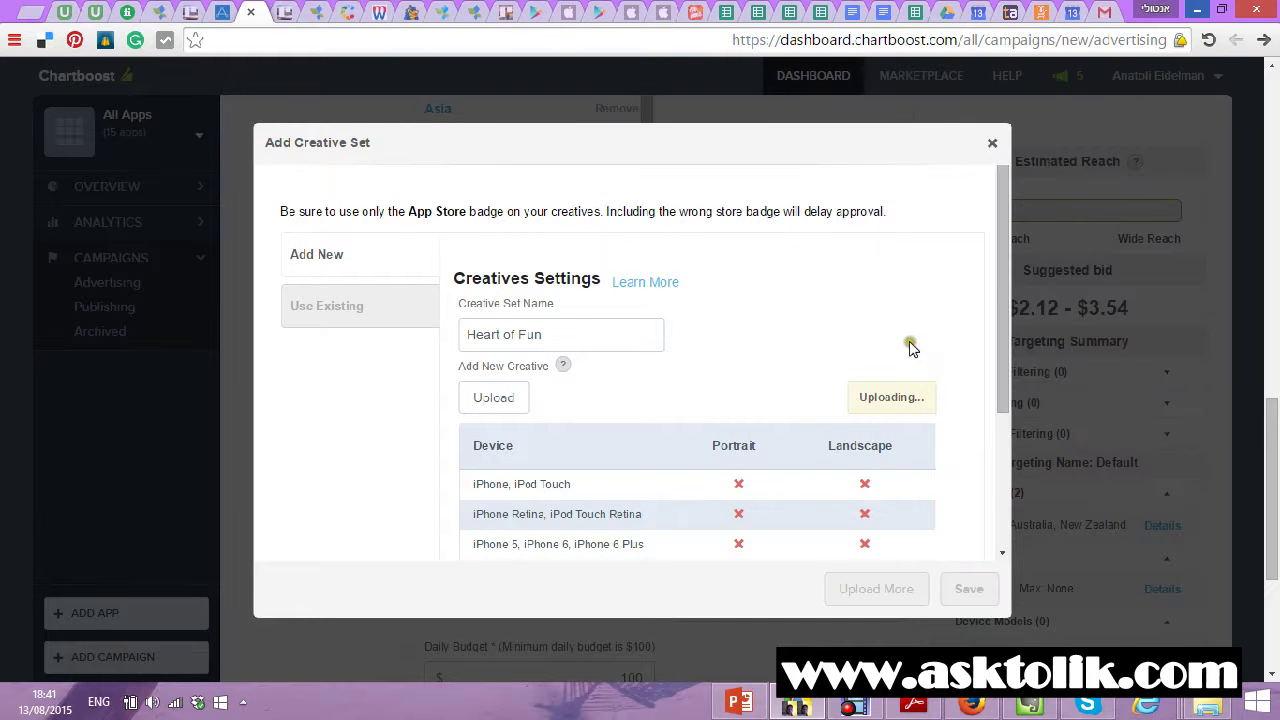
Let the six banners finish uploading and extend the set name to 'Heart of Fun Slot'.
drag(1002, 255, 1006, 392)
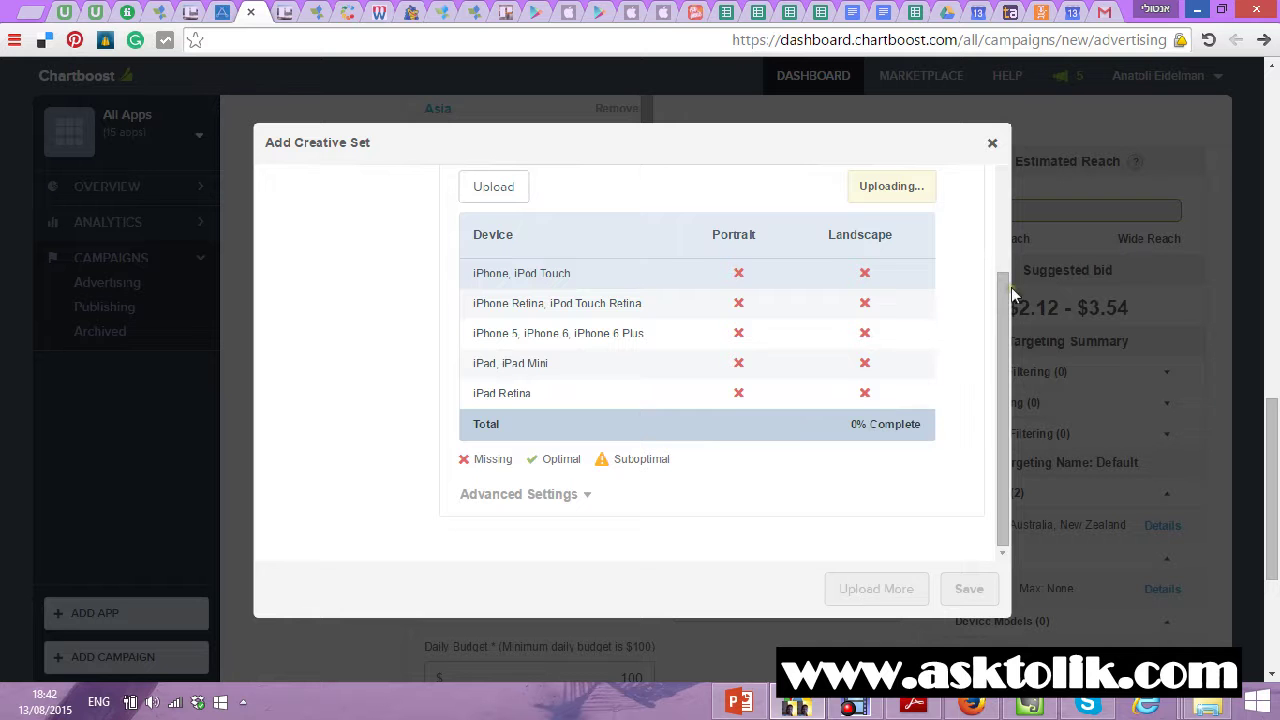
drag(1002, 272, 1000, 210)
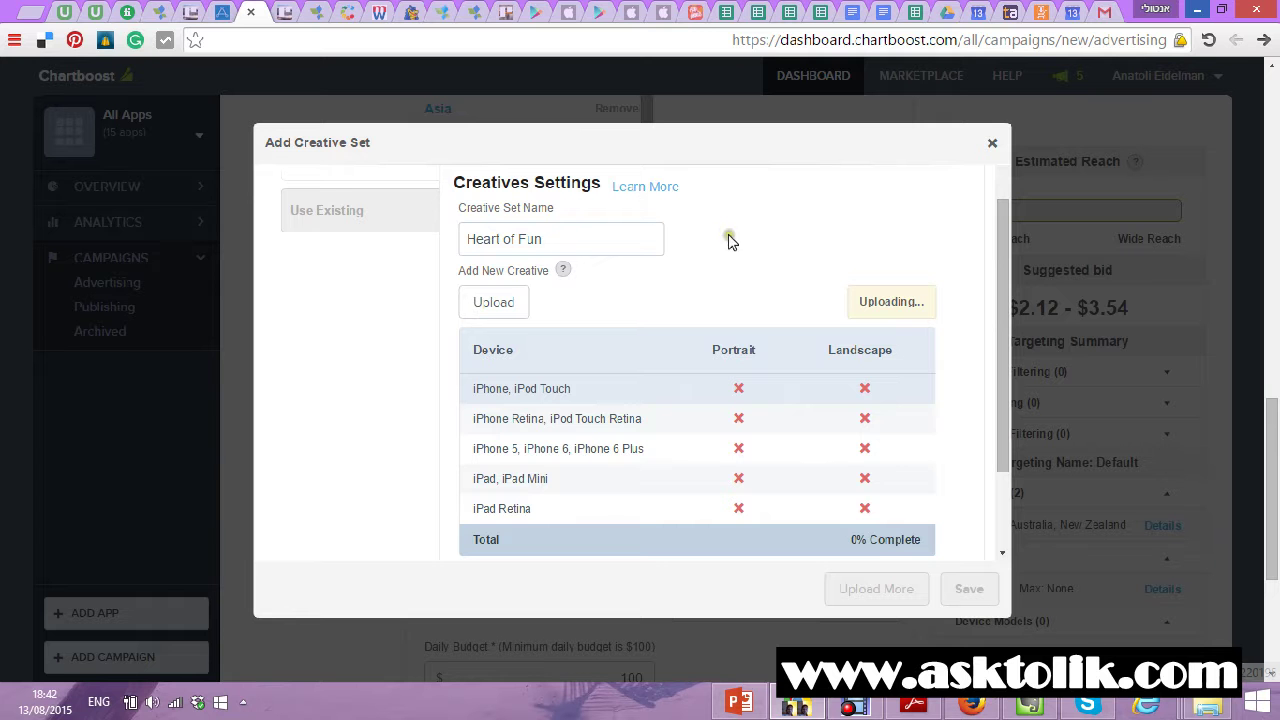
click(555, 234)
text(Slot)
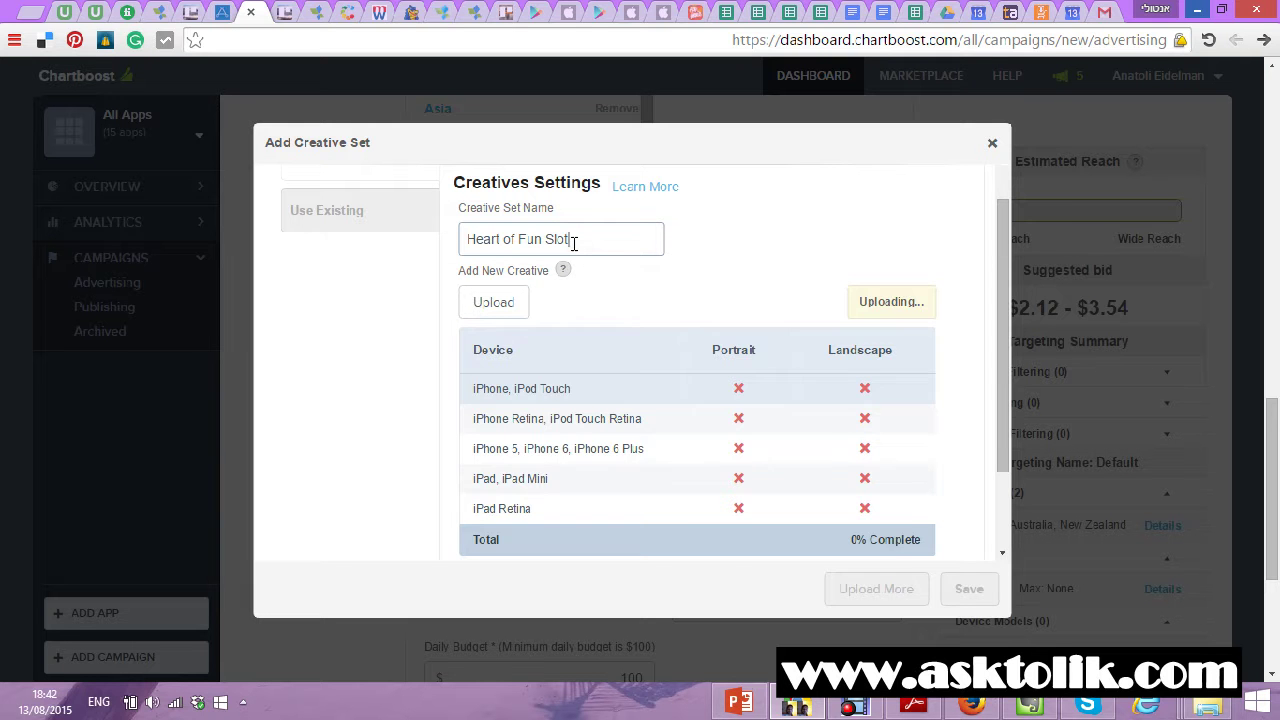
click(564, 243)
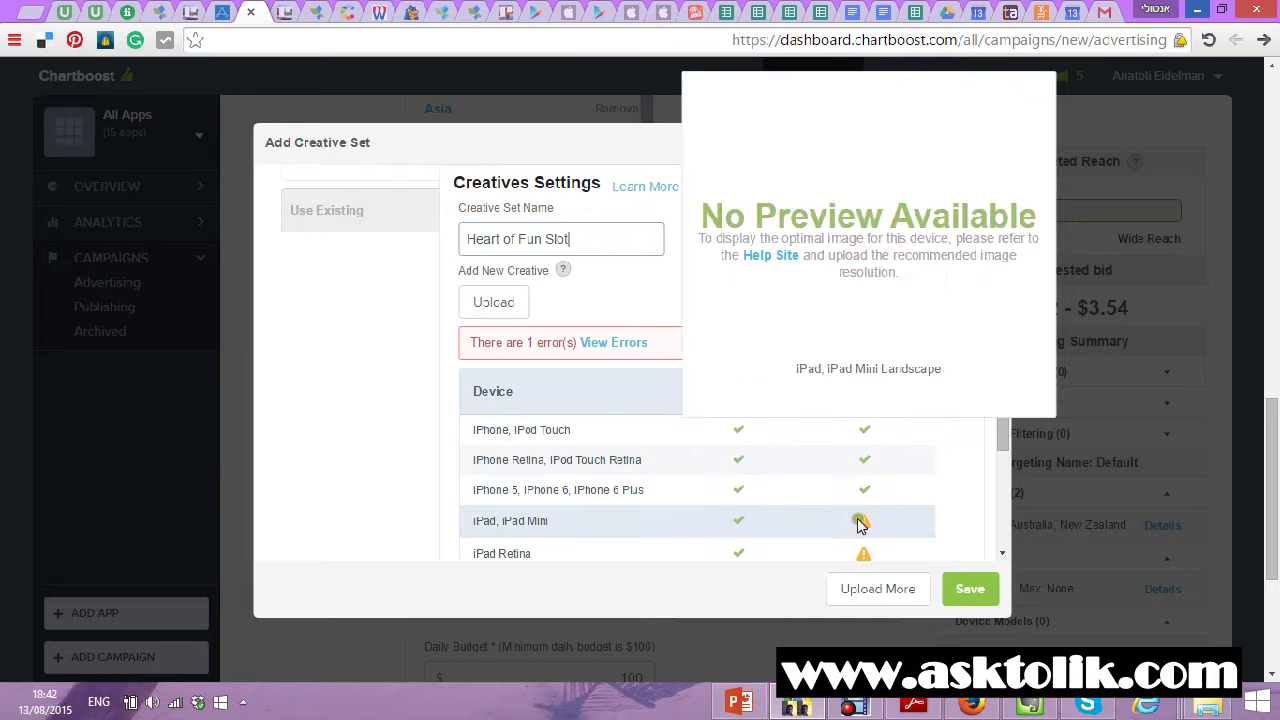
View 1500x1120_Landscape from General Designs > Chartboost Ad's > HeartOfFunChartboostBanner > iOS.
click(1208, 8)
click(1200, 8)
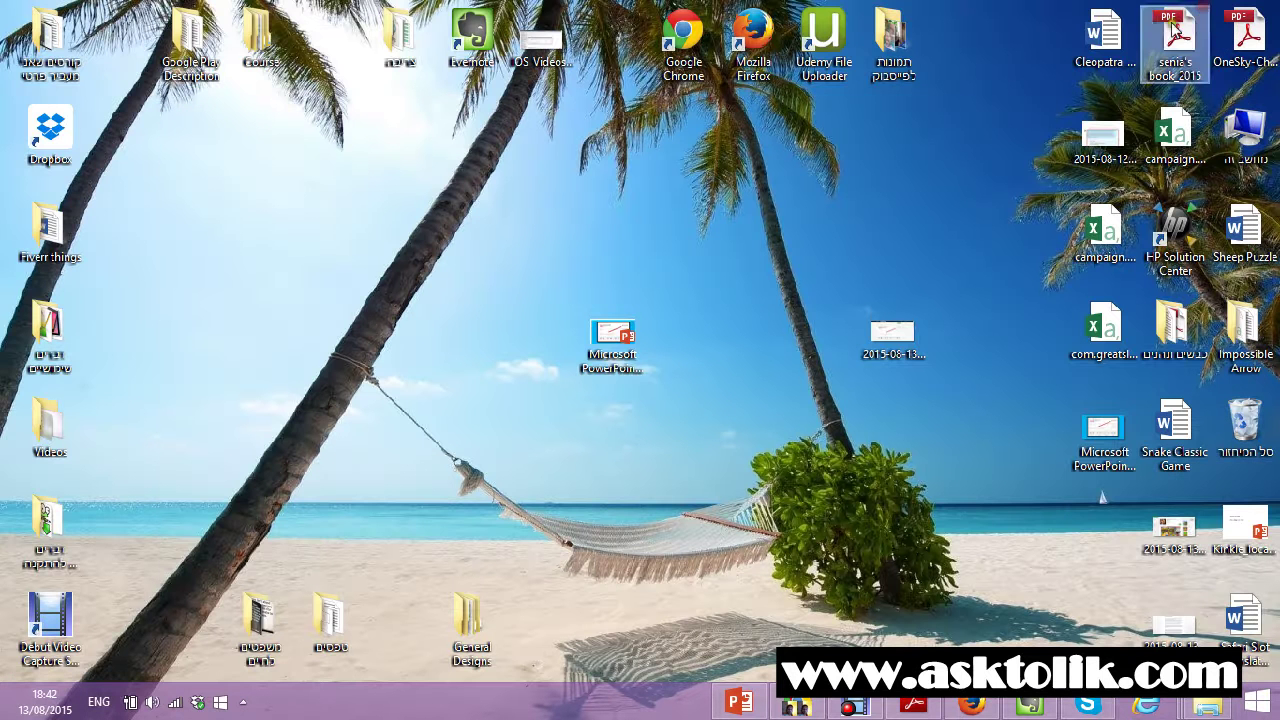
double_click(470, 618)
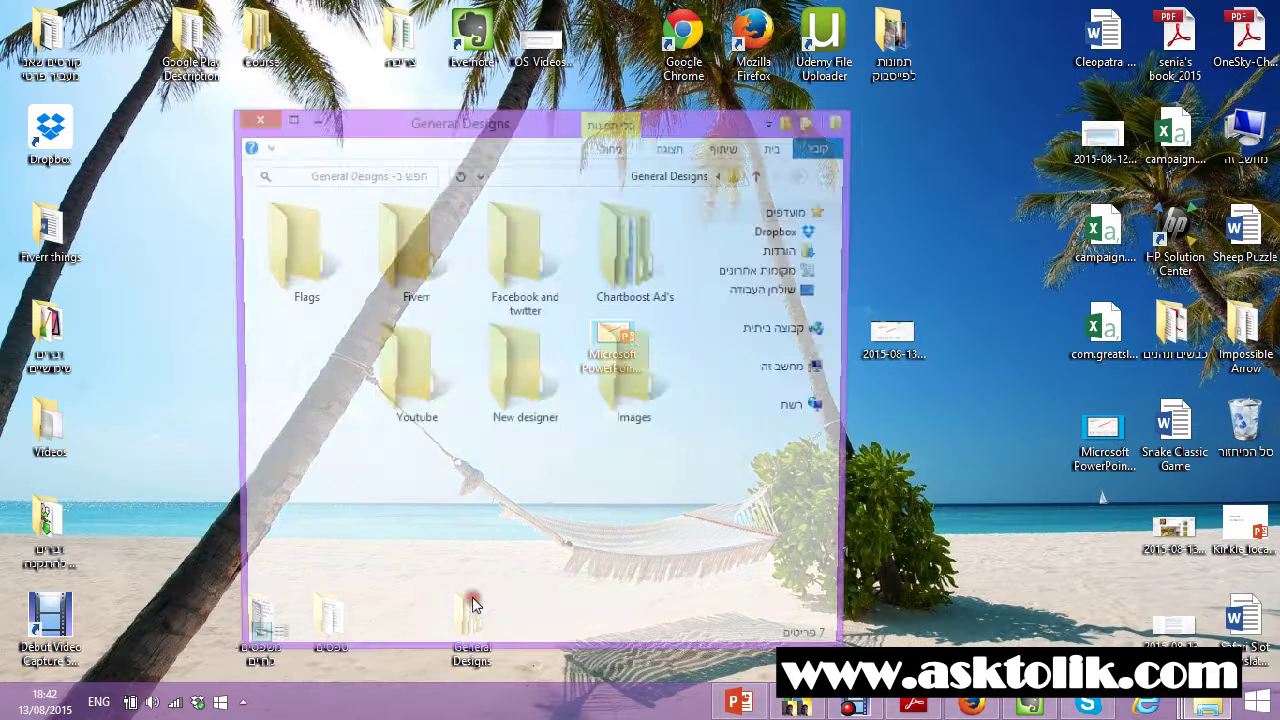
double_click(626, 279)
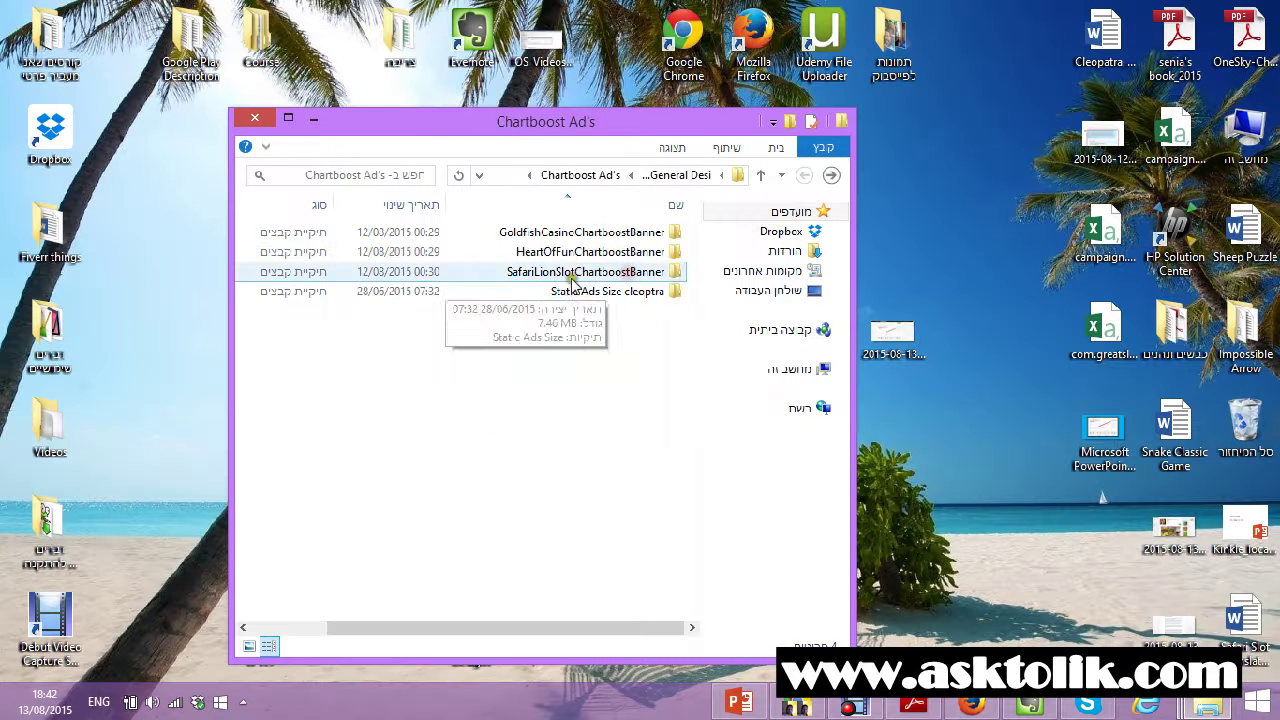
double_click(576, 251)
double_click(624, 243)
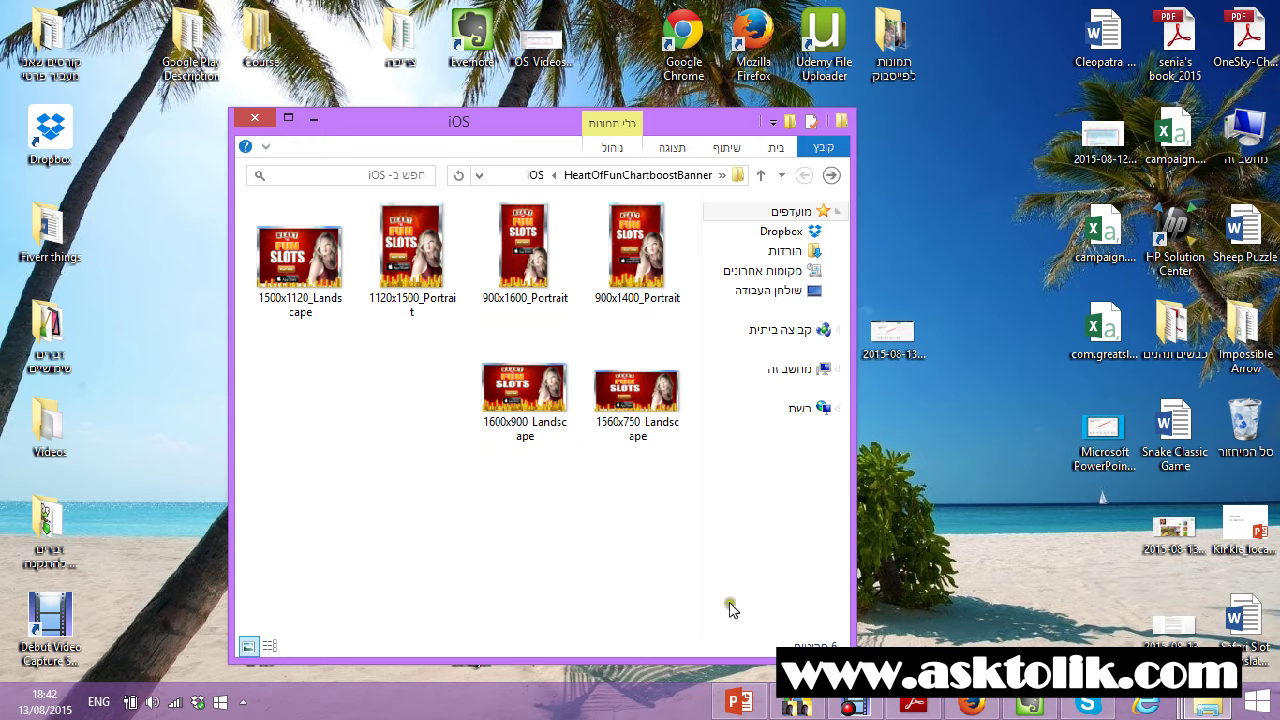
double_click(305, 300)
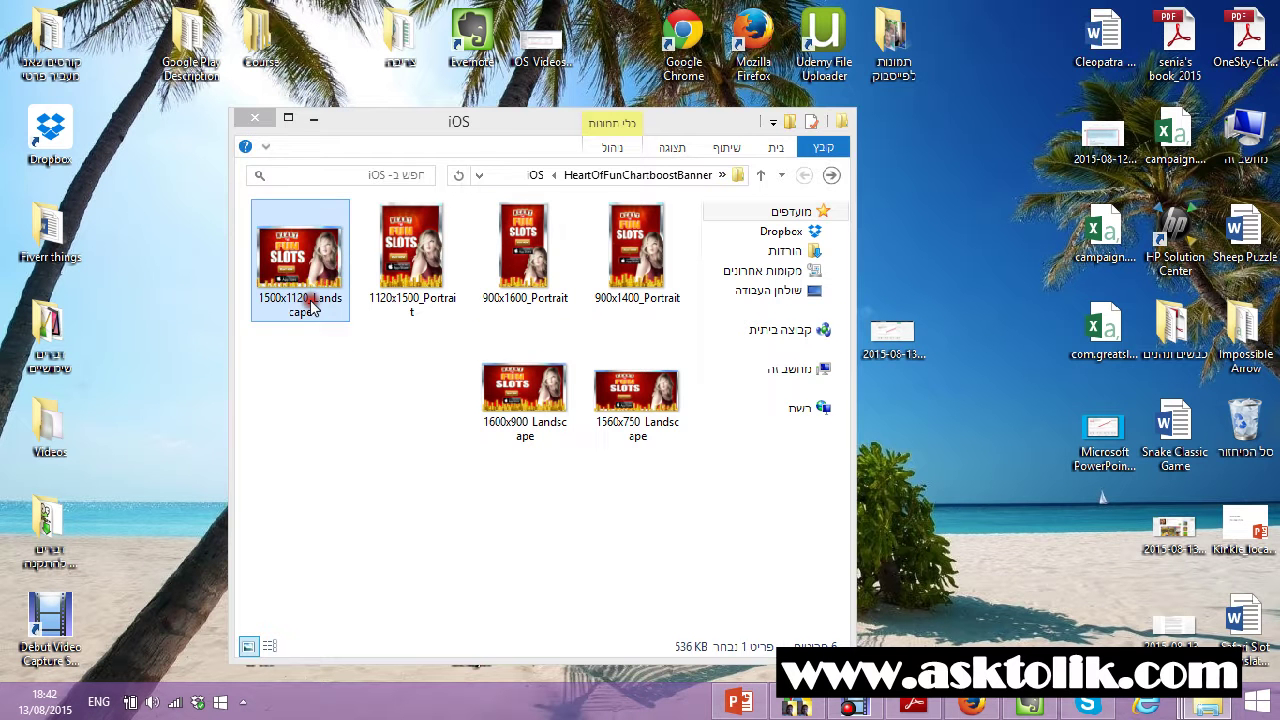
Open the landscape banner image in Paint from the photo viewer.
click(183, 151)
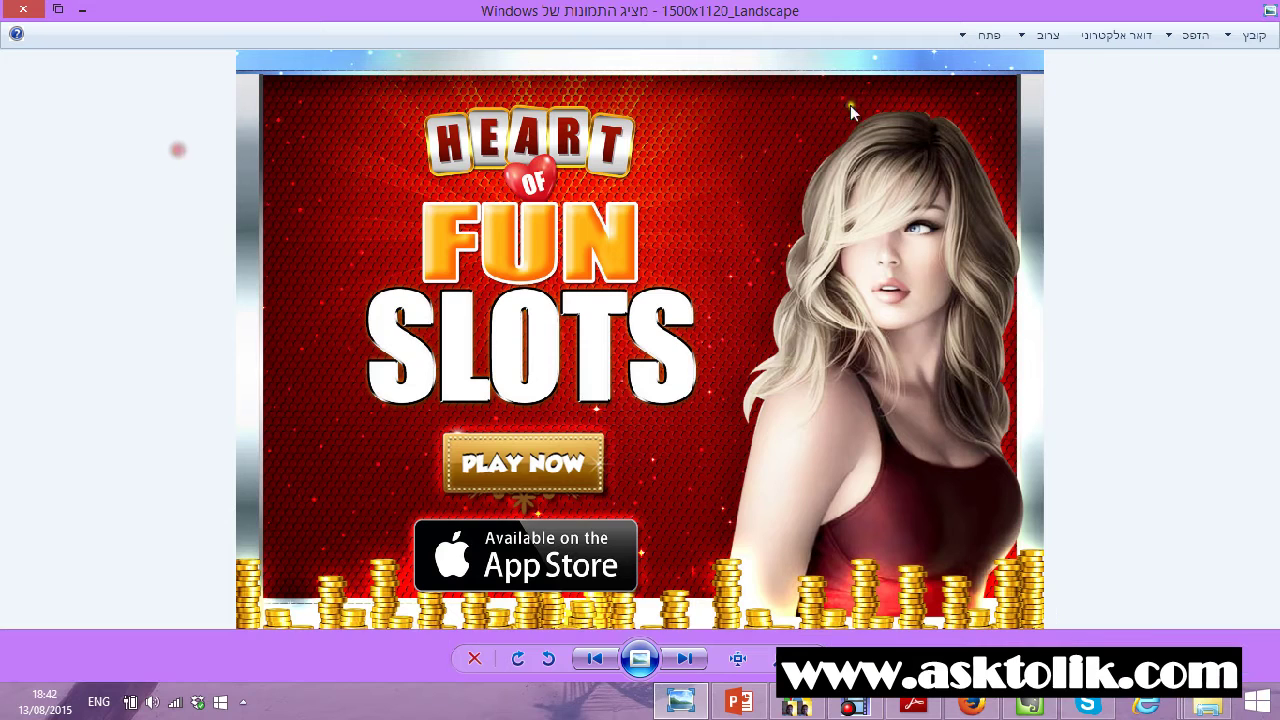
click(990, 36)
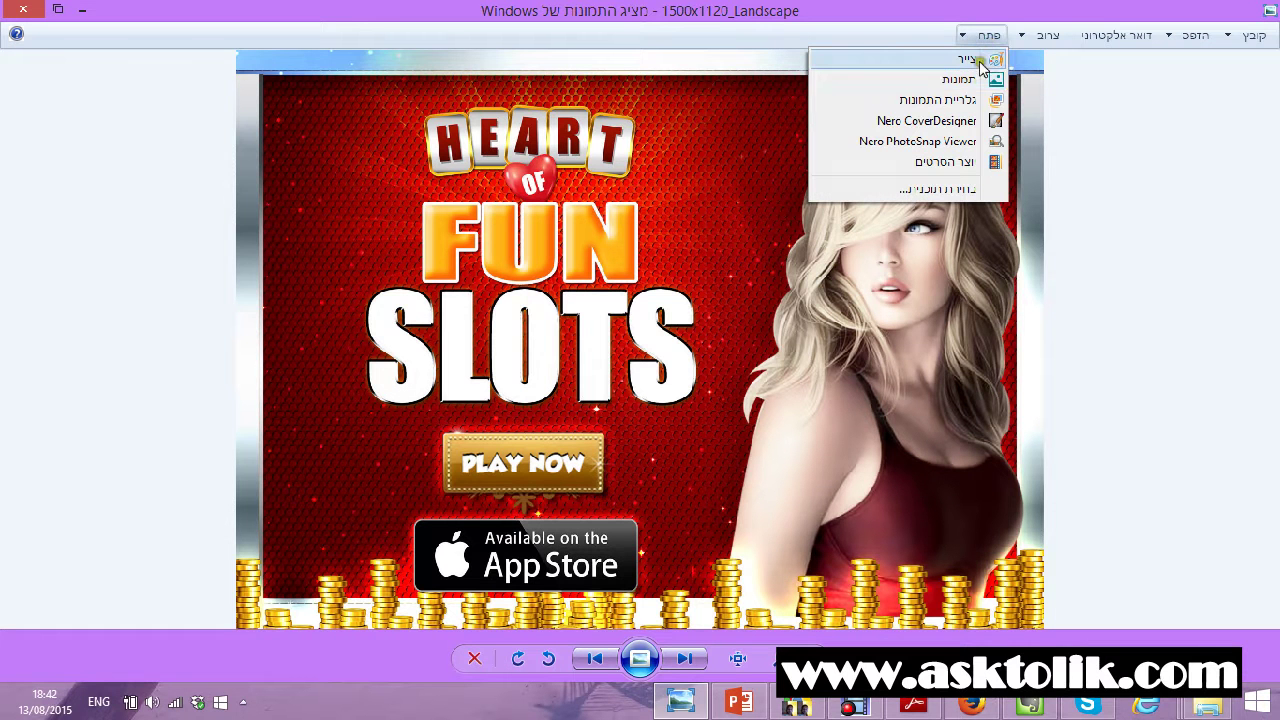
click(966, 59)
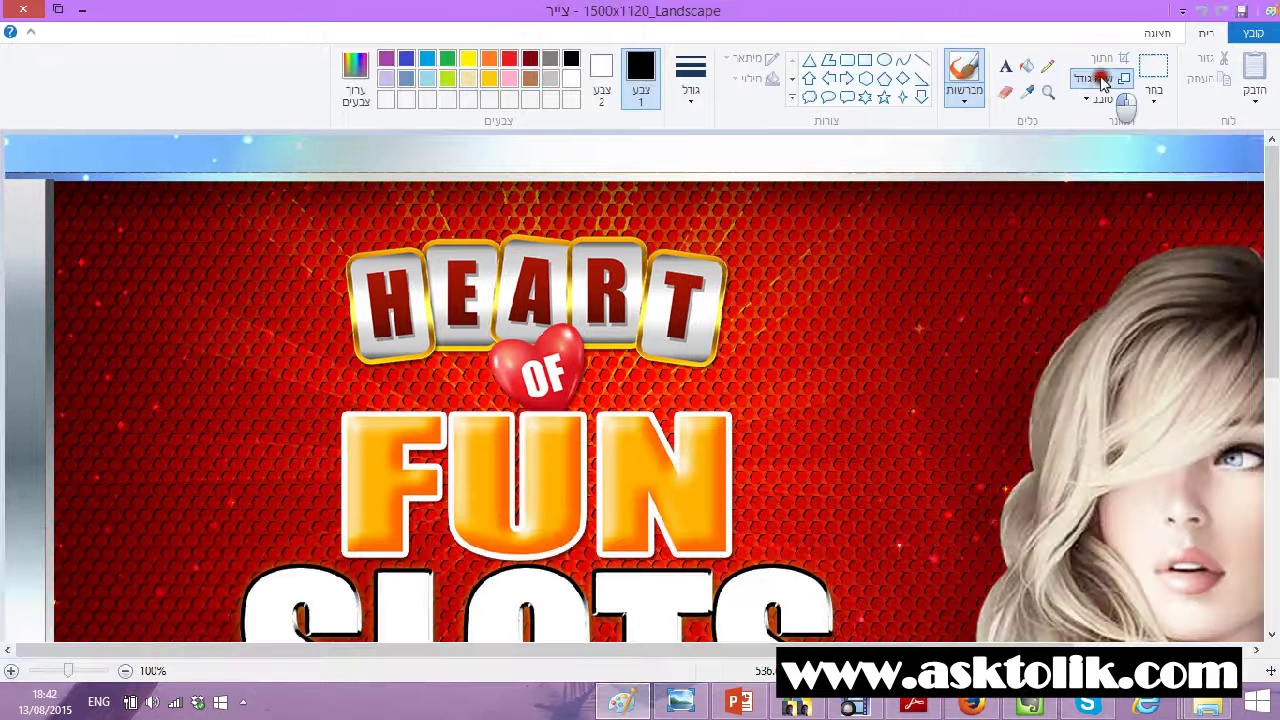
Resize the banner by pixels to a 1500 width, aspect unlocked, save it and close Paint.
click(1102, 80)
click(1074, 146)
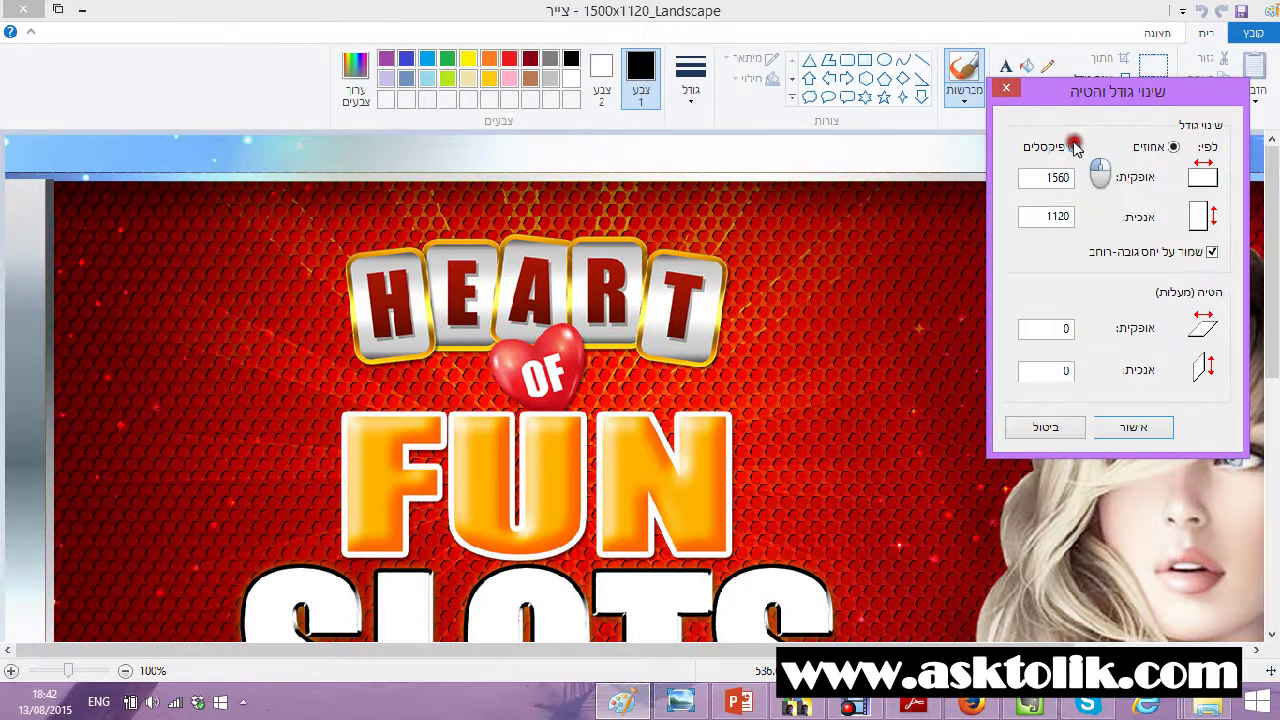
click(1211, 252)
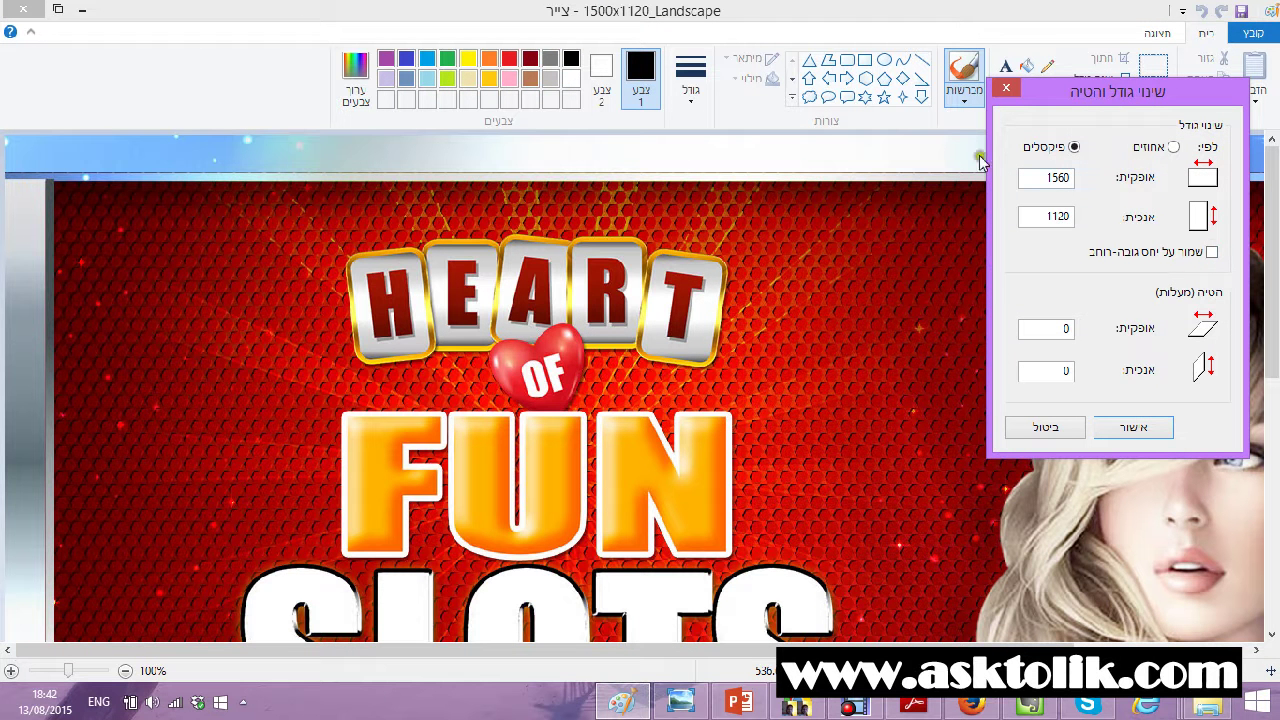
double_click(1046, 176)
text(0)
click(1133, 427)
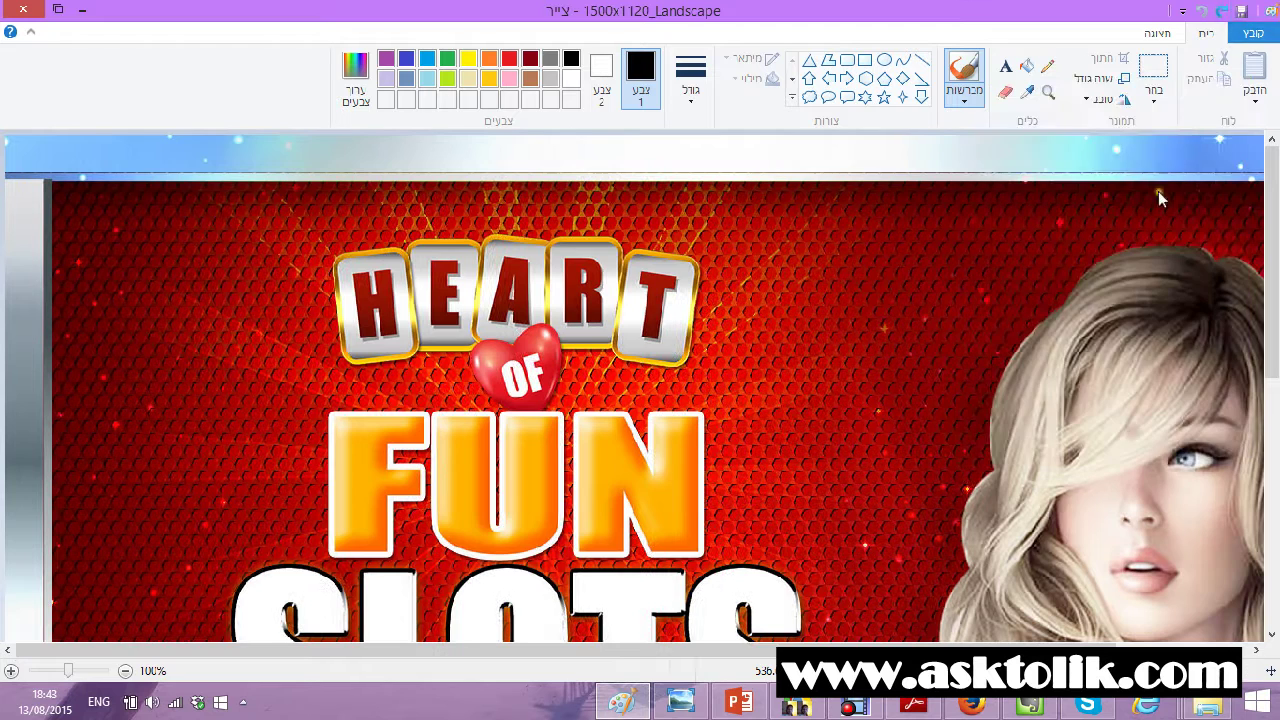
click(1247, 11)
click(23, 9)
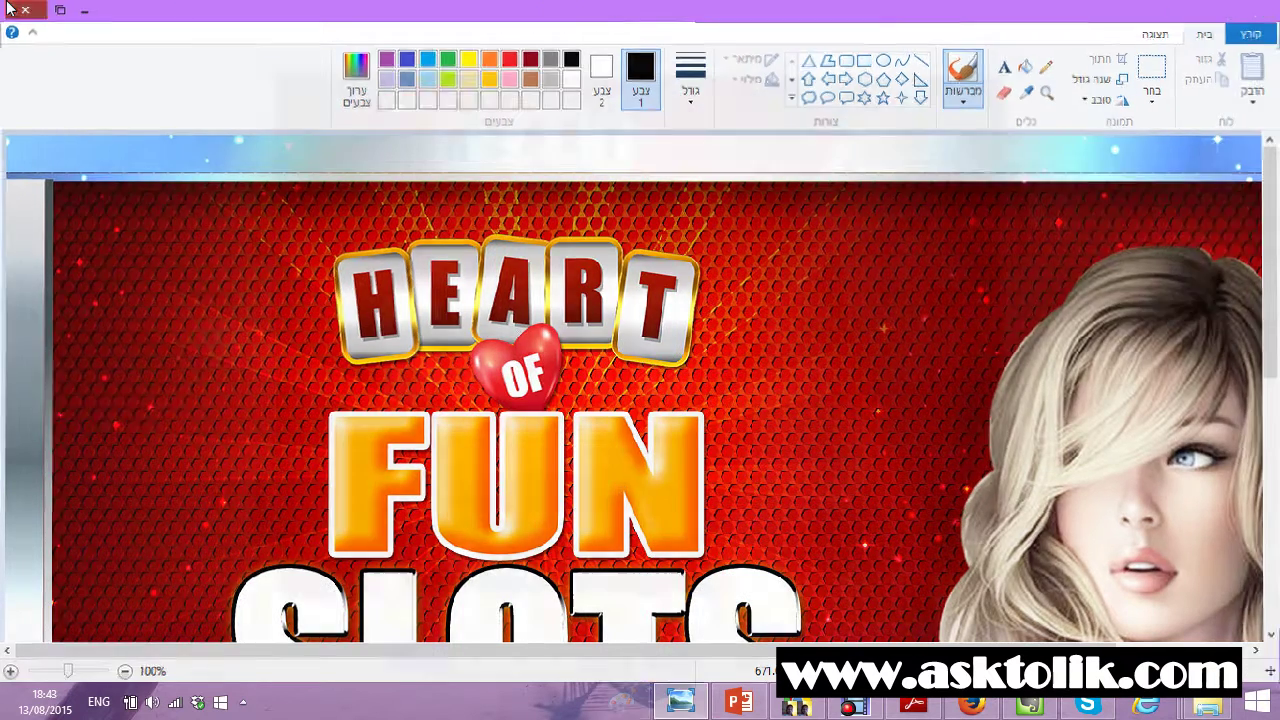
click(790, 703)
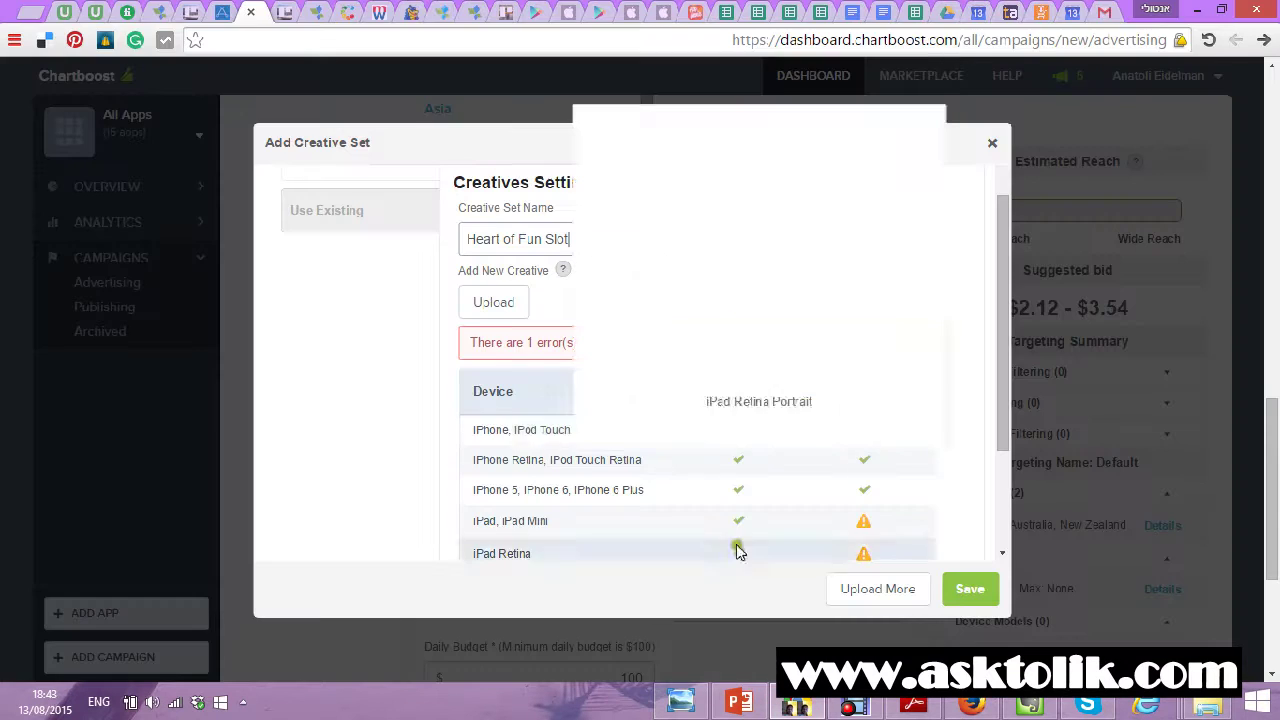
Upload the 1560x1120 Landscape banner and save the Heart of Fun Slot creative set.
click(496, 302)
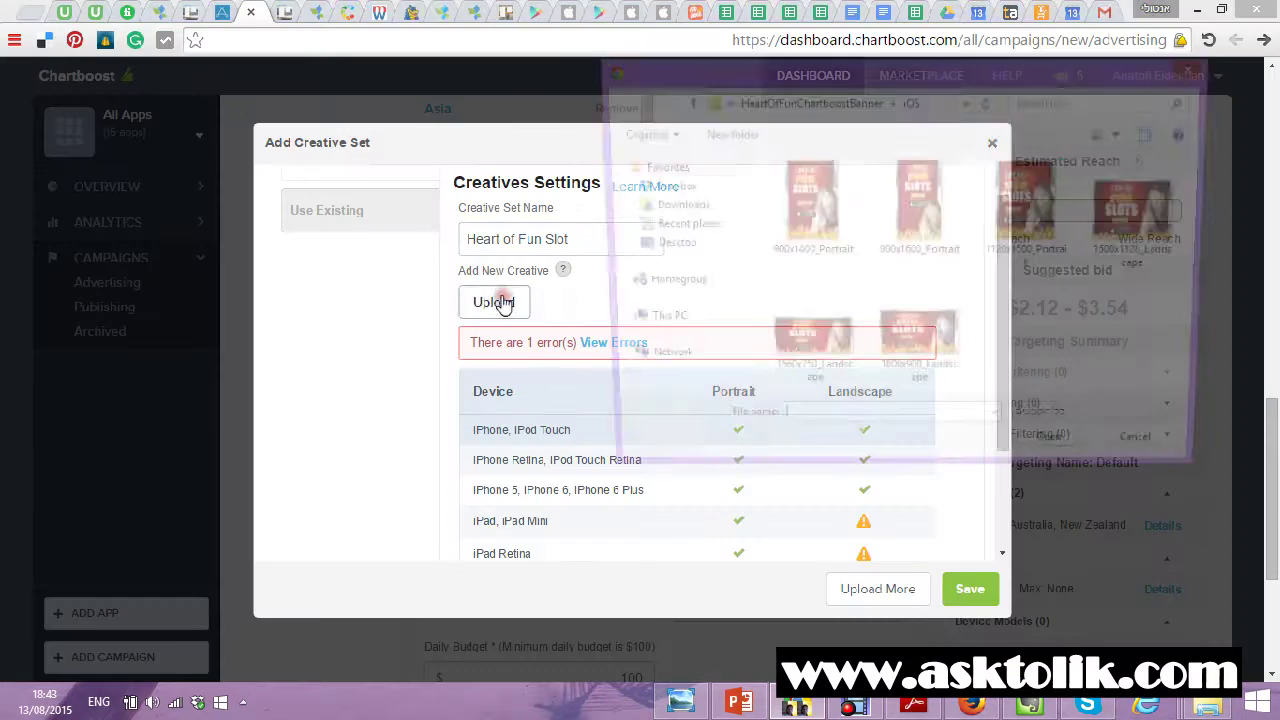
double_click(1140, 265)
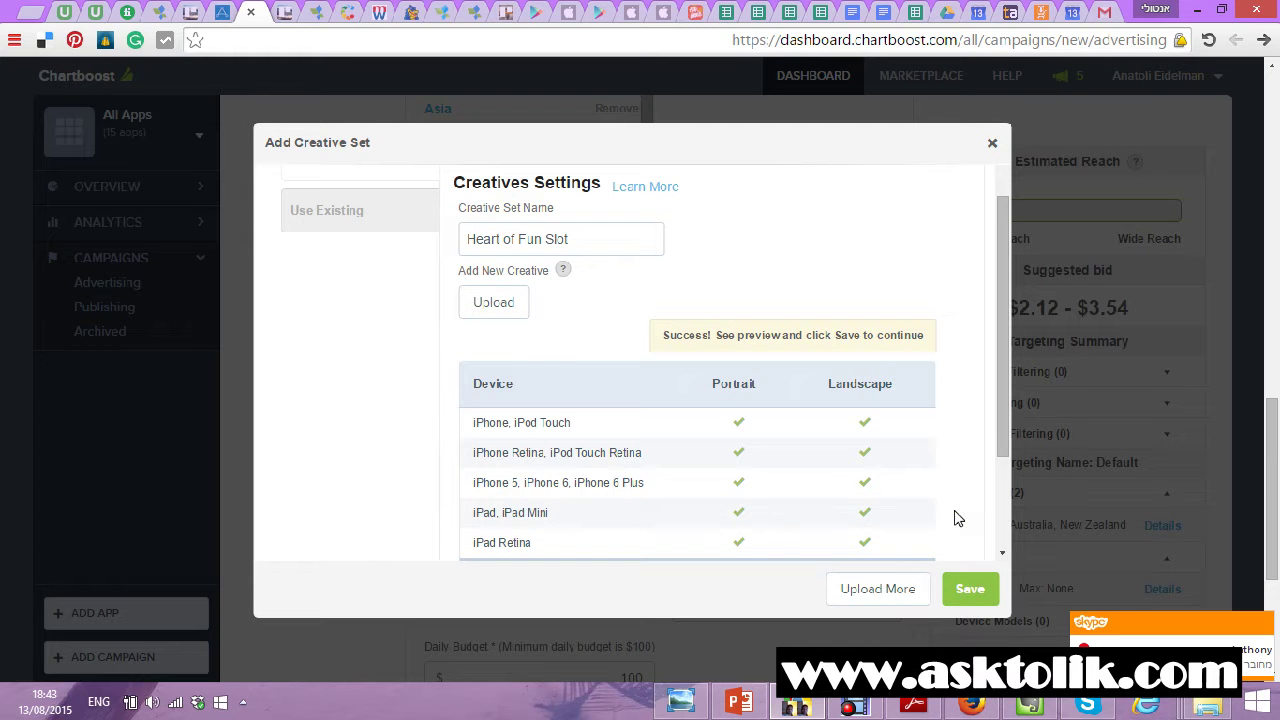
click(970, 592)
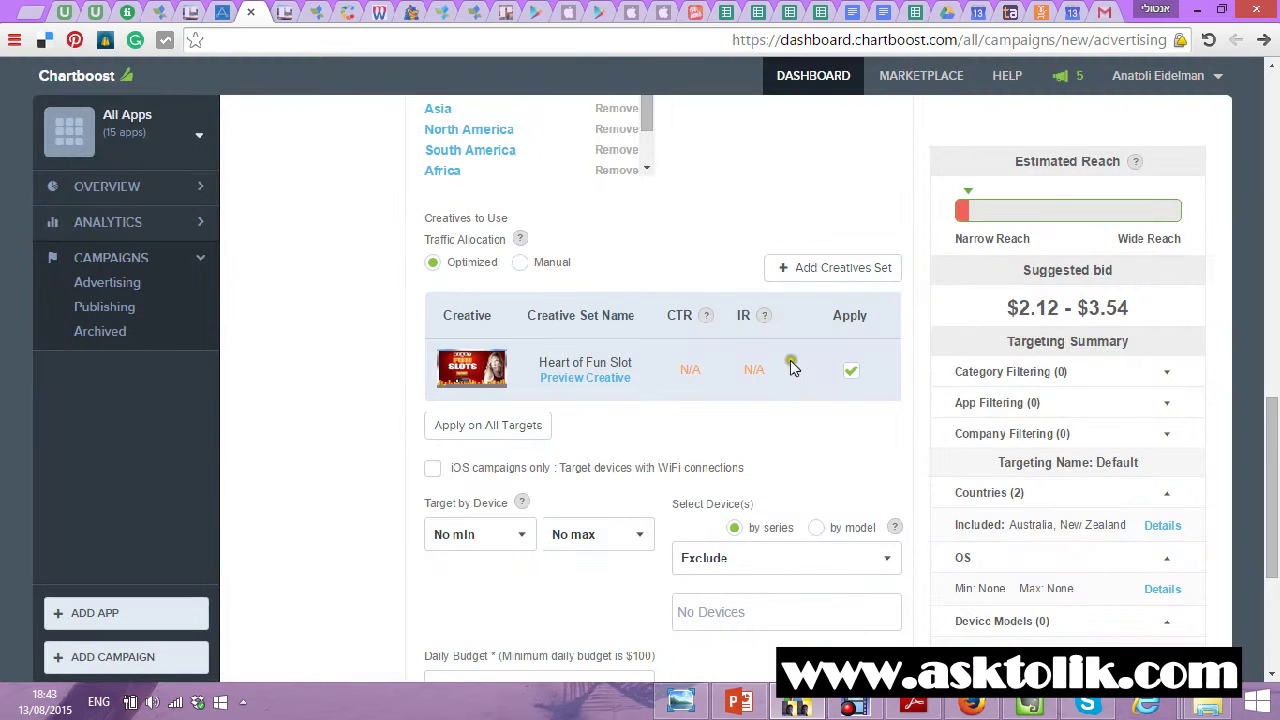
Save the Heart of Fun campaign, confirming 'Yes - Continue and Save' for CPI approval.
scroll(770, 385, down, 3)
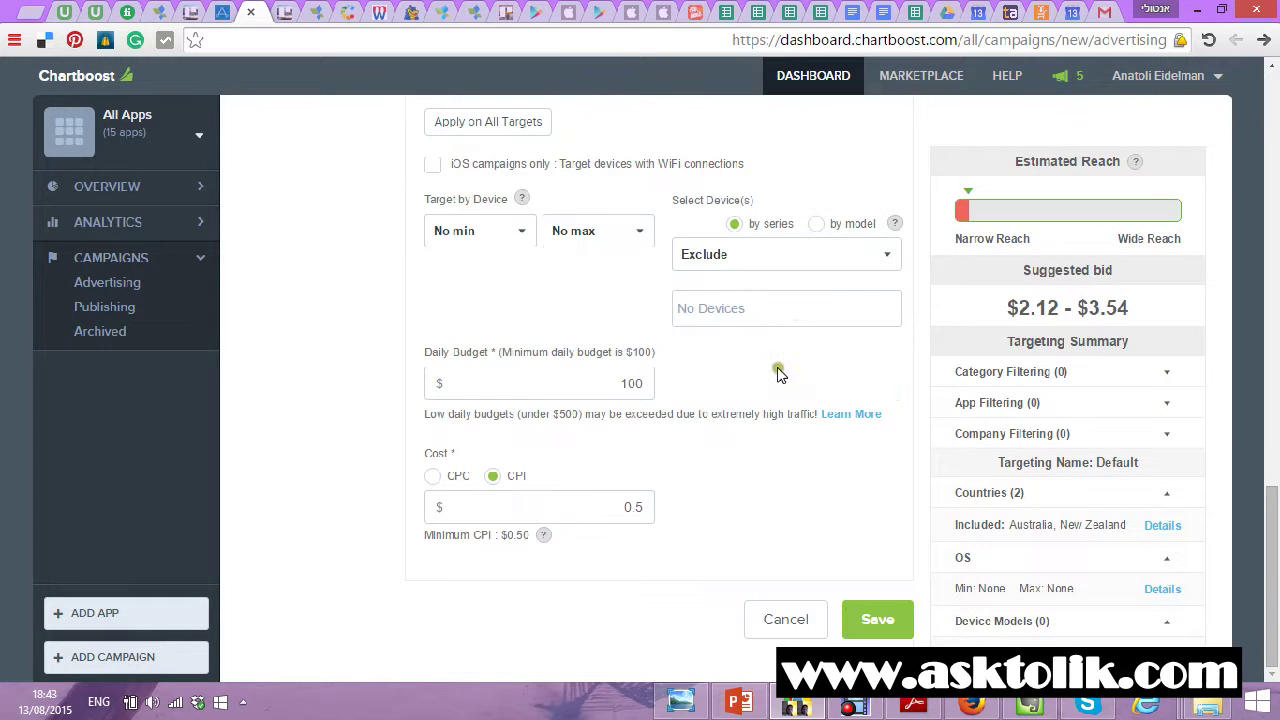
scroll(652, 395, up, 5)
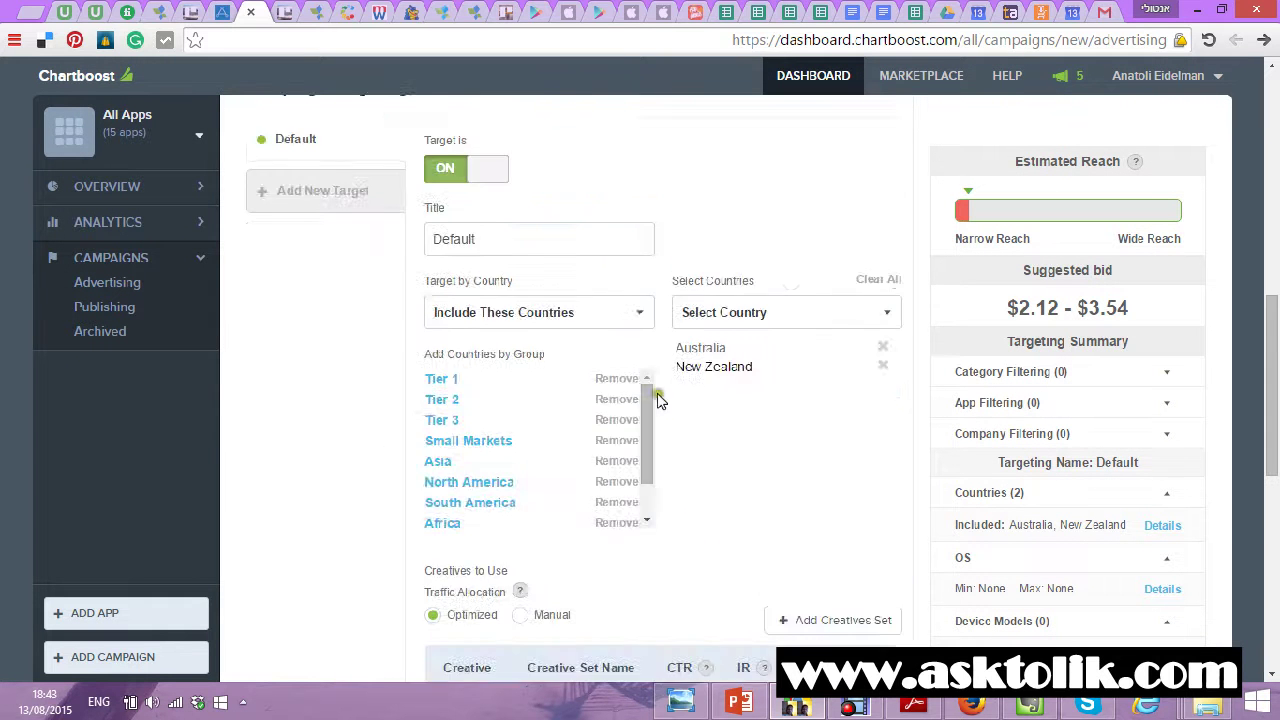
scroll(652, 395, up, 5)
scroll(651, 390, up, 5)
scroll(655, 380, up, 5)
scroll(652, 378, down, 10)
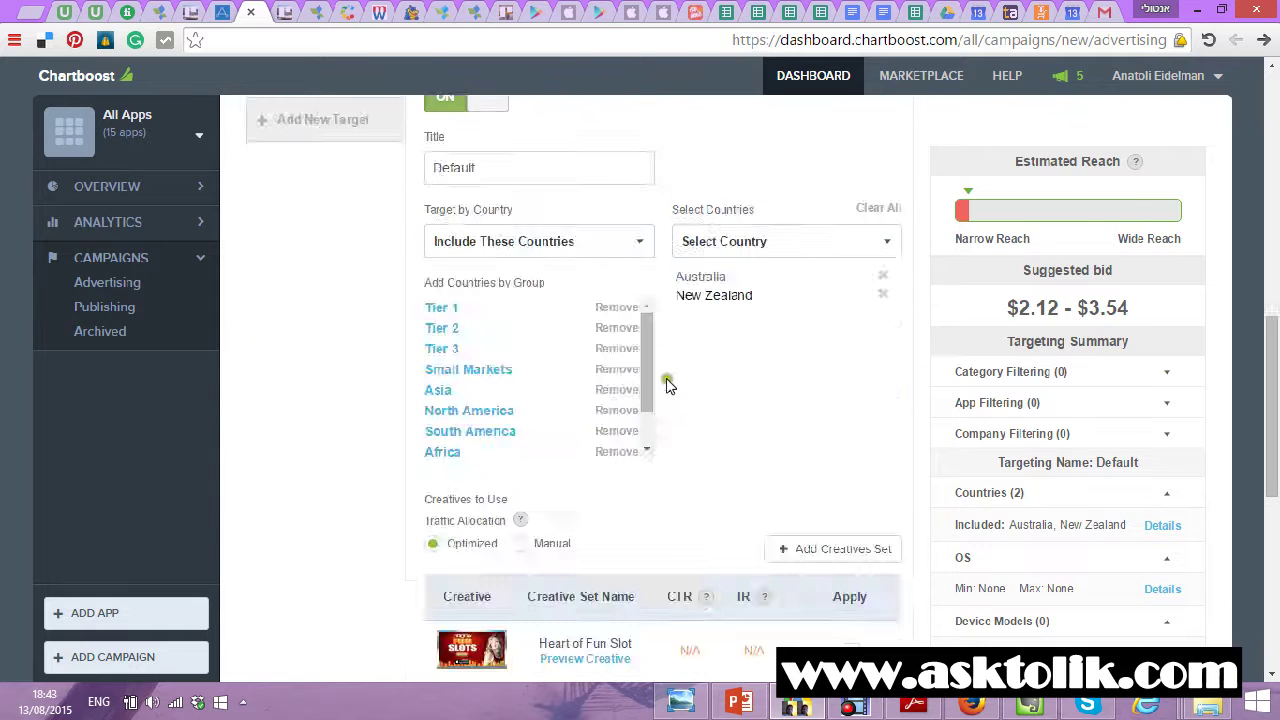
scroll(666, 380, down, 10)
click(877, 617)
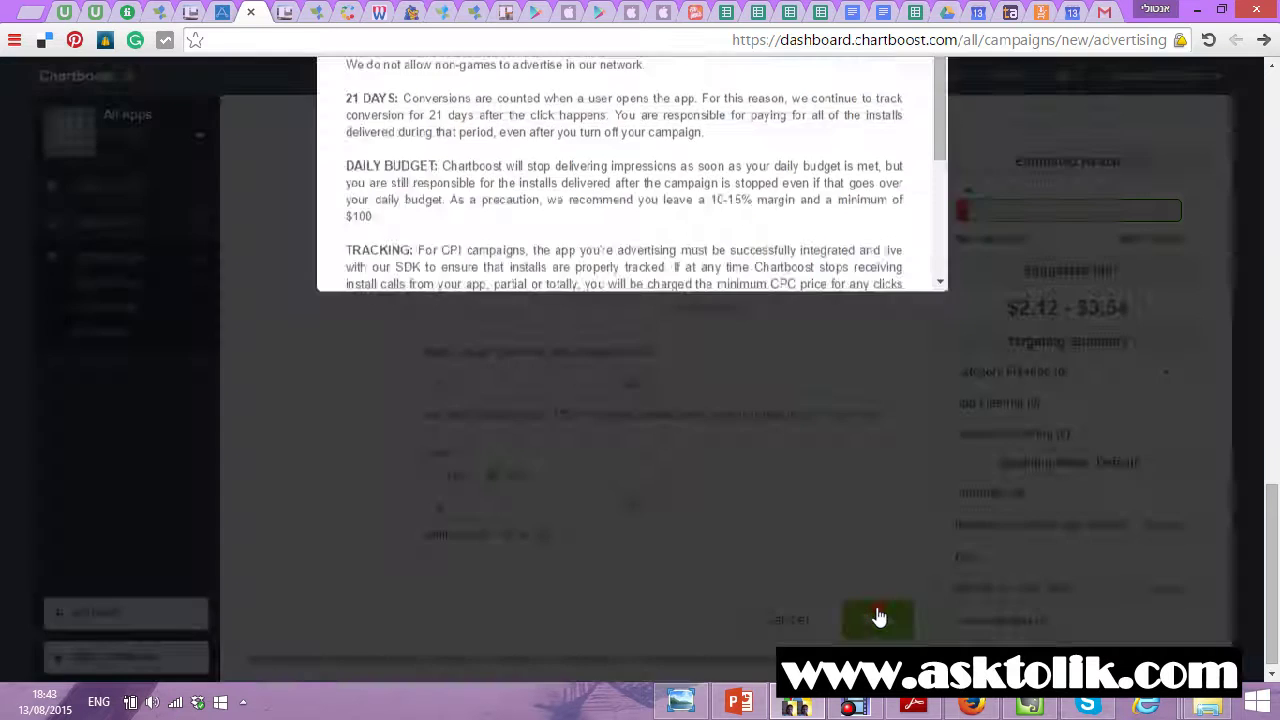
scroll(932, 315, down, 1)
scroll(932, 315, down, 3)
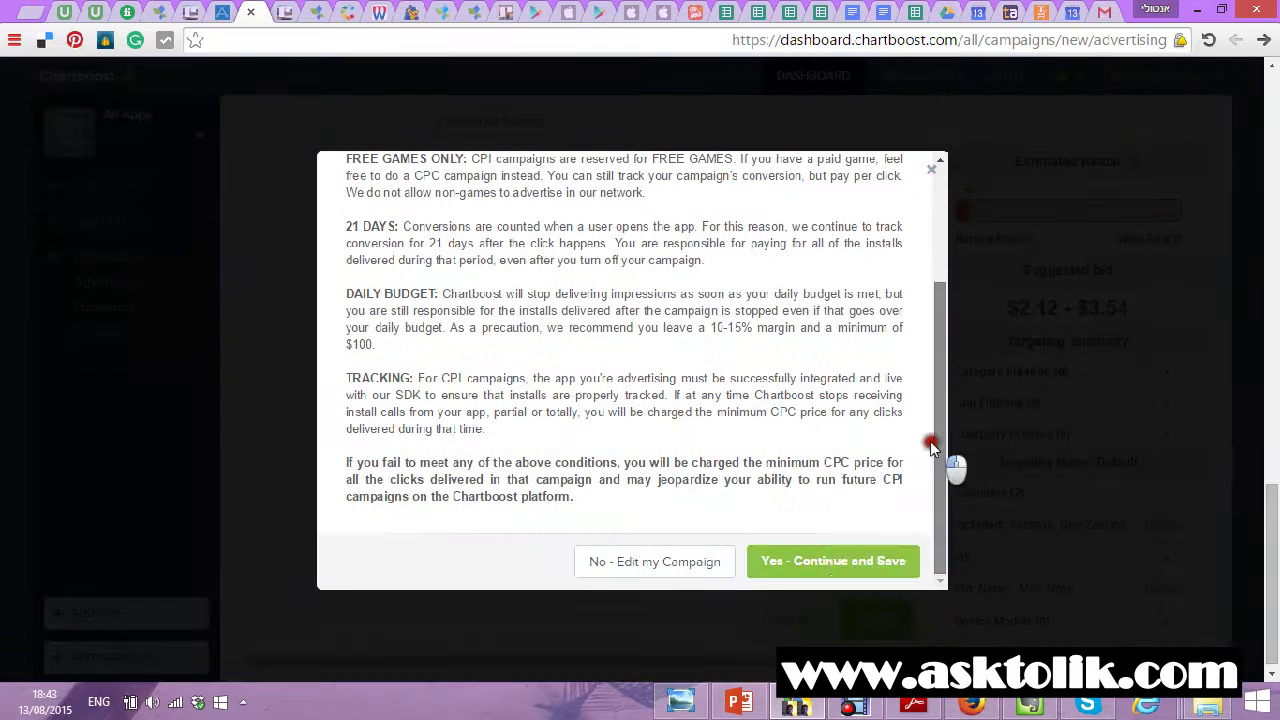
click(836, 568)
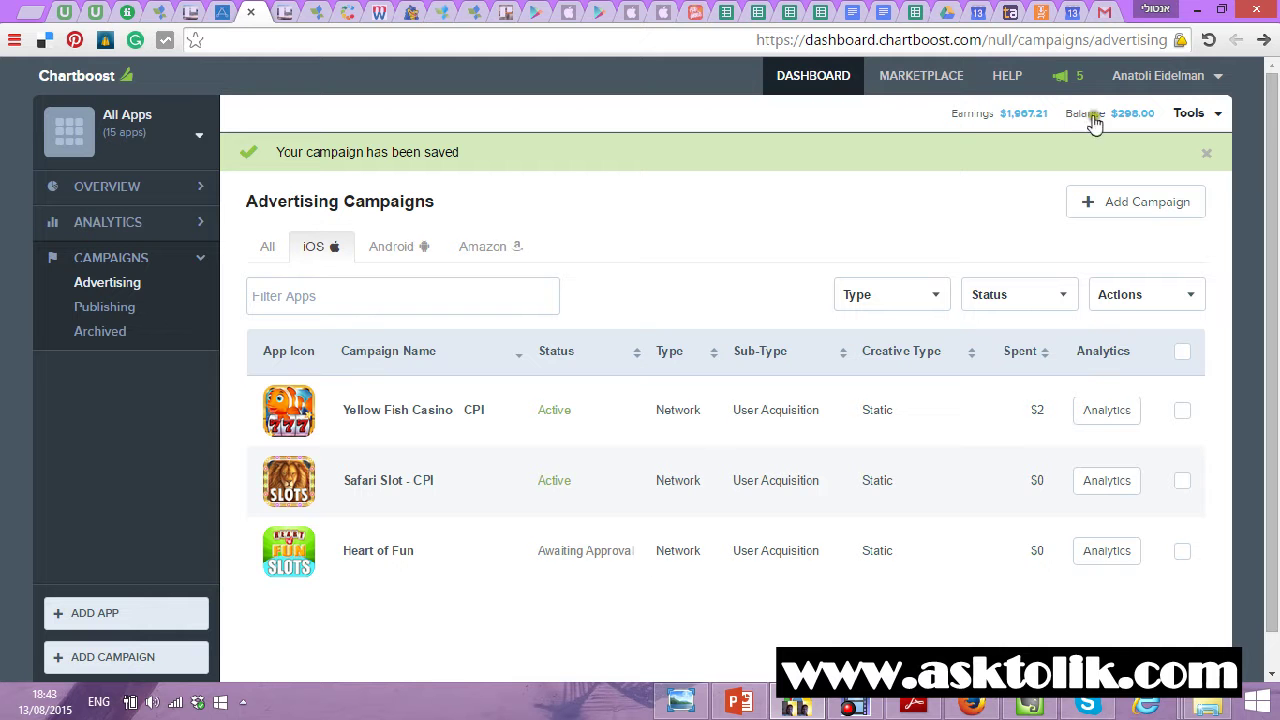
Check the Tools dropdown, then open the account menu to reach Manage Funds.
click(1187, 116)
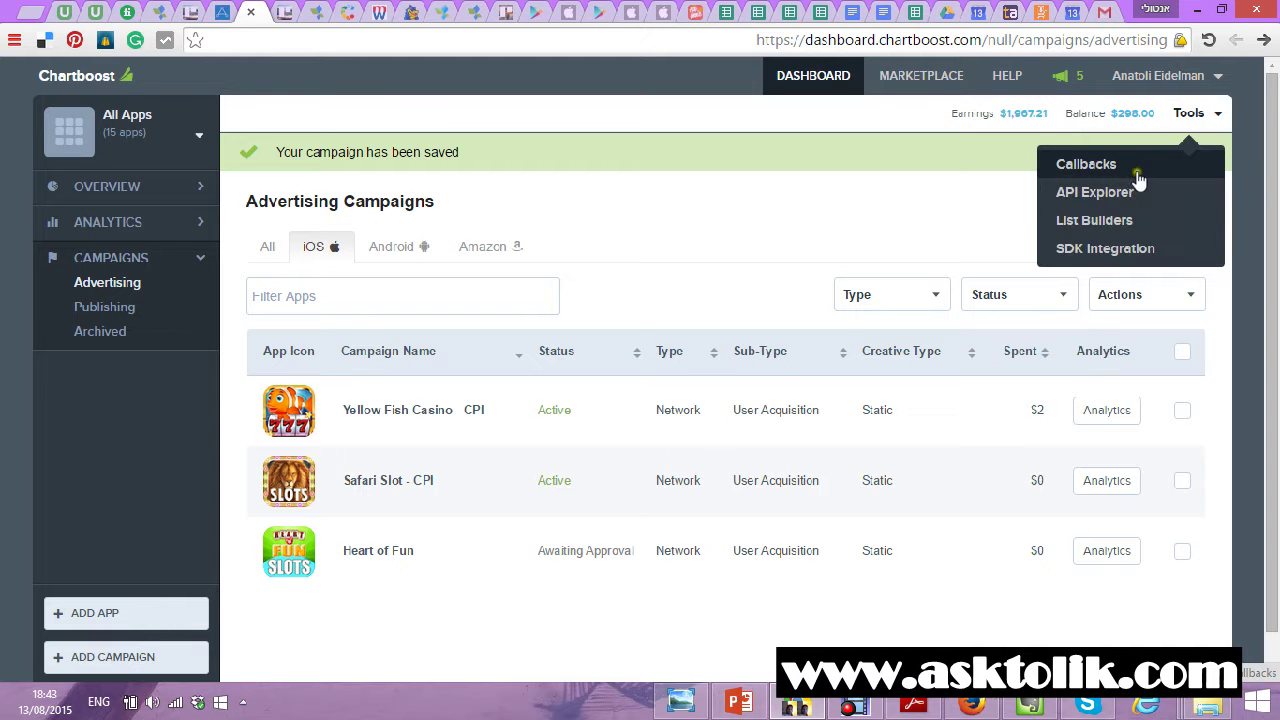
click(1170, 78)
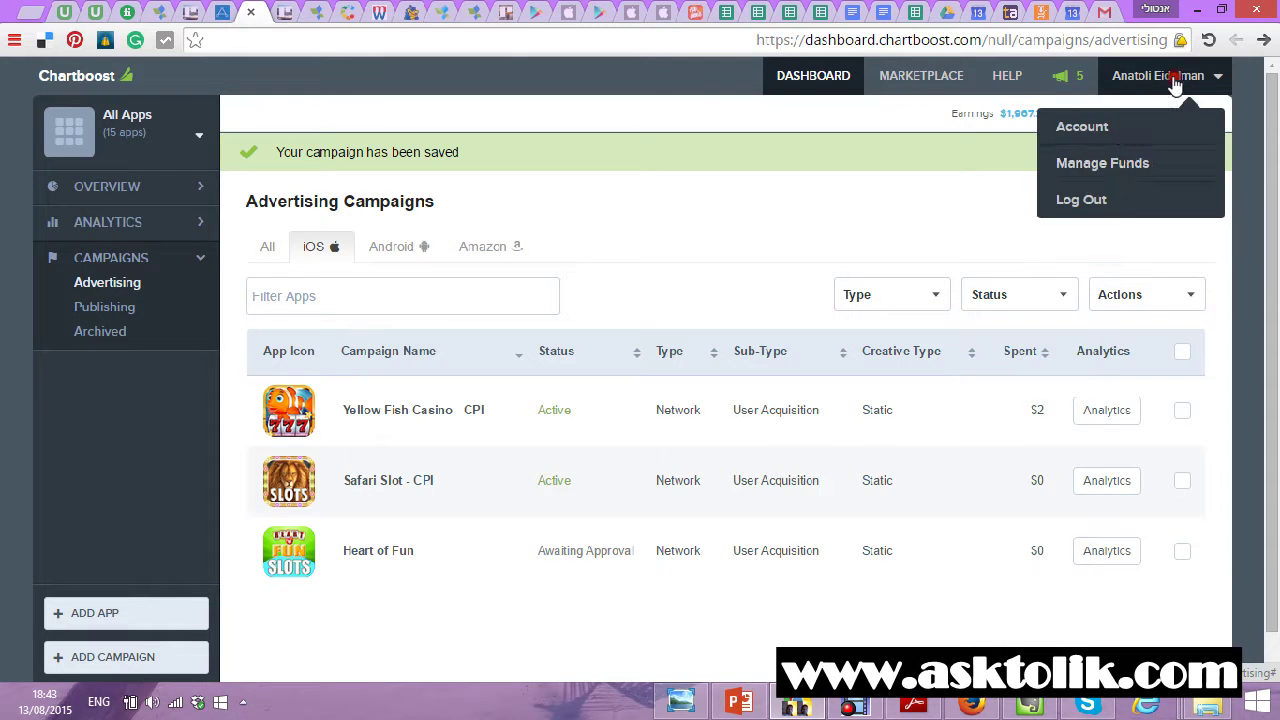
Open Manage Funds and review the Add Funds options, highlighting the PayPal amount.
click(1122, 165)
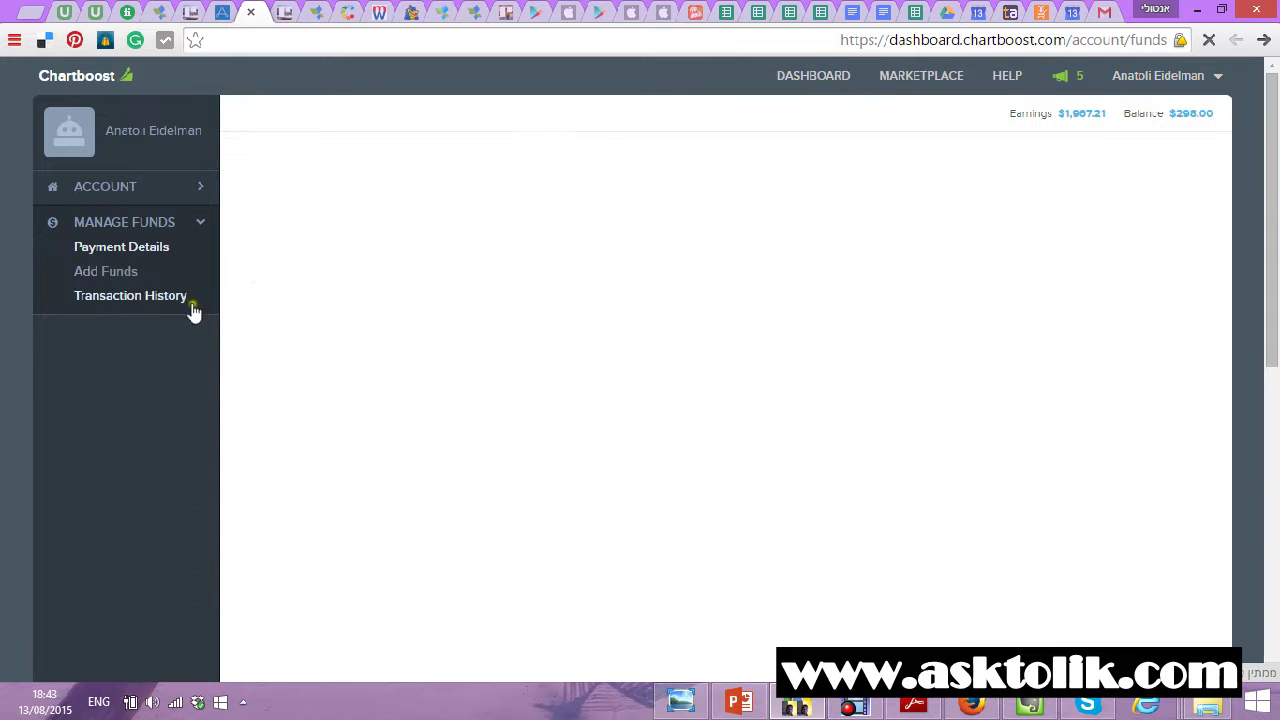
click(120, 275)
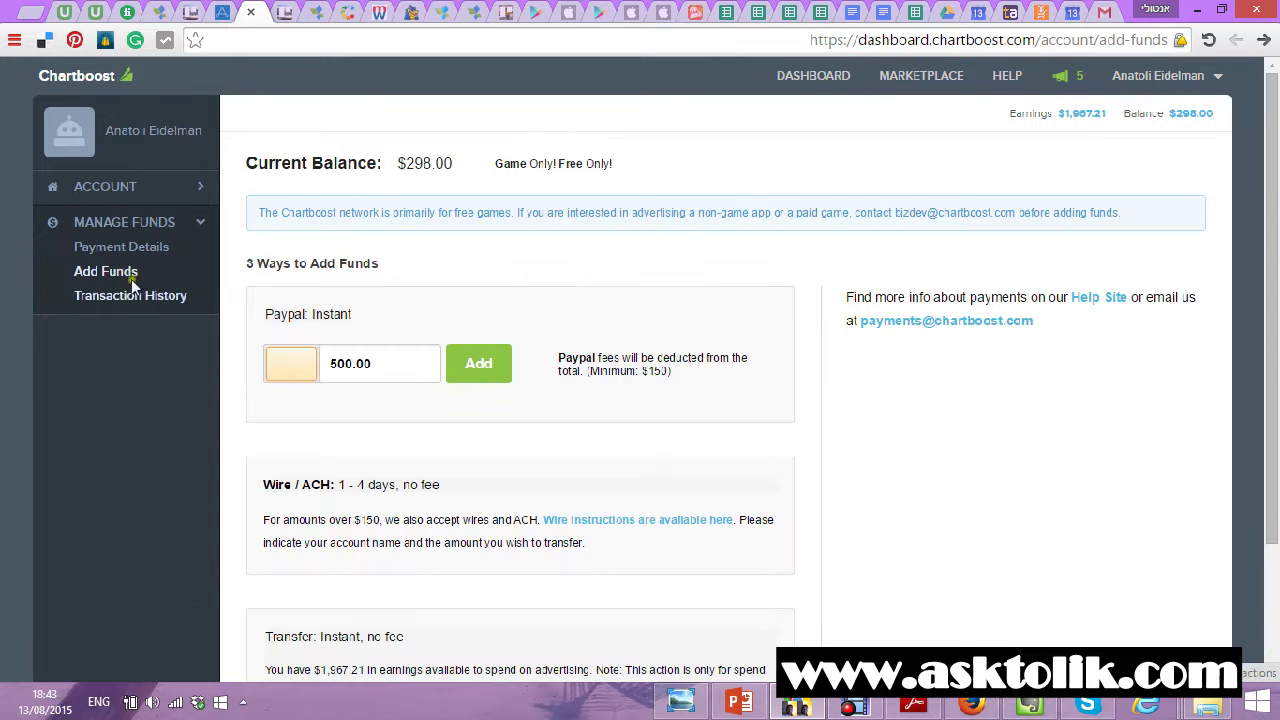
click(361, 360)
scroll(361, 360, down, 3)
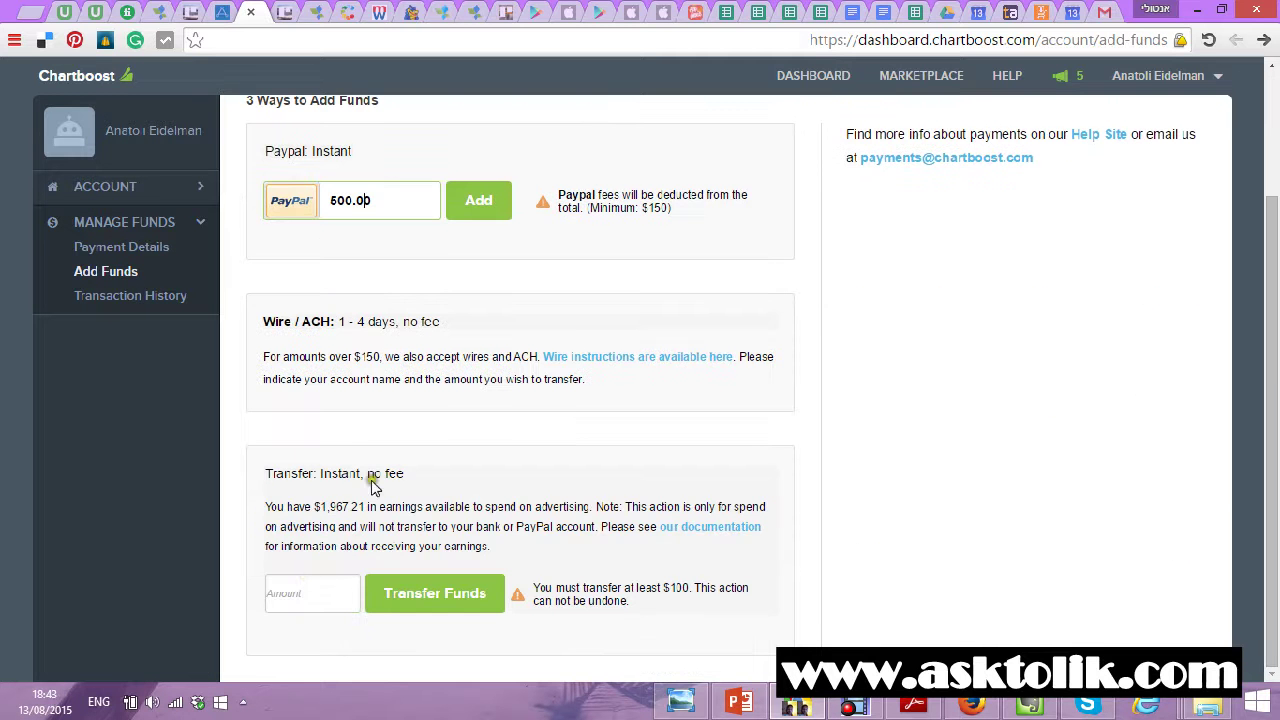
drag(313, 507, 424, 507)
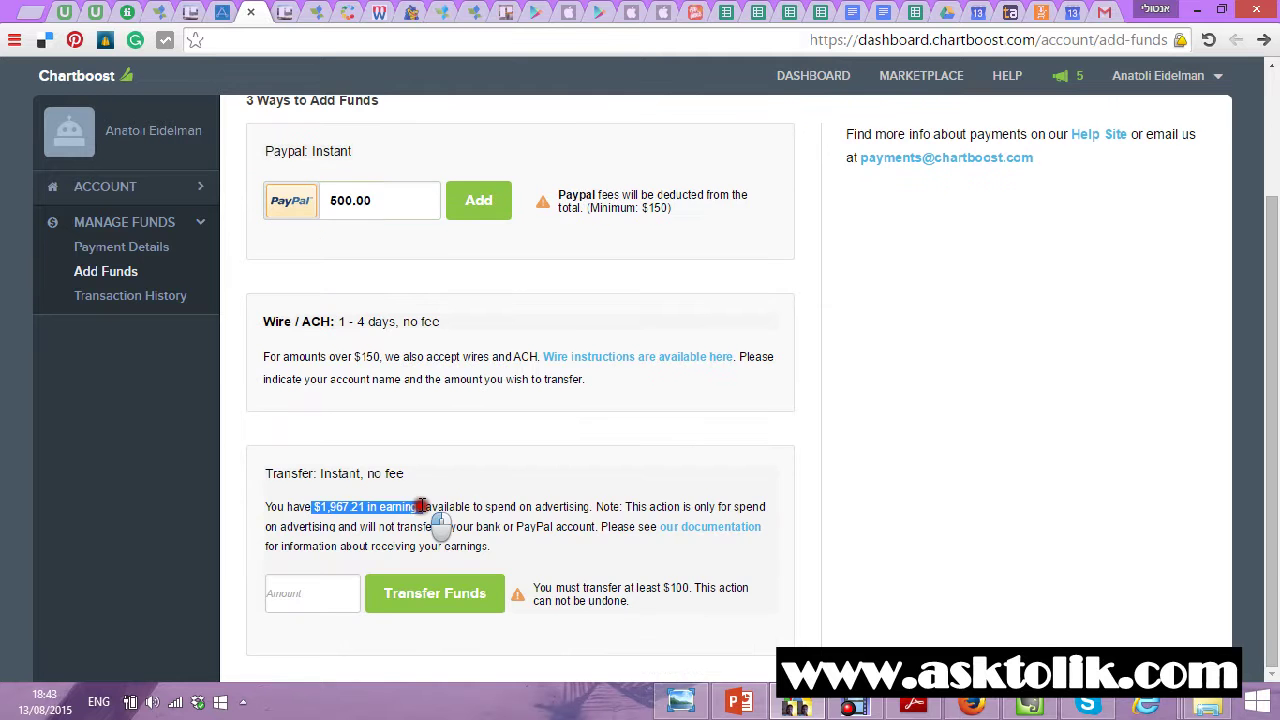
scroll(391, 400, up, 3)
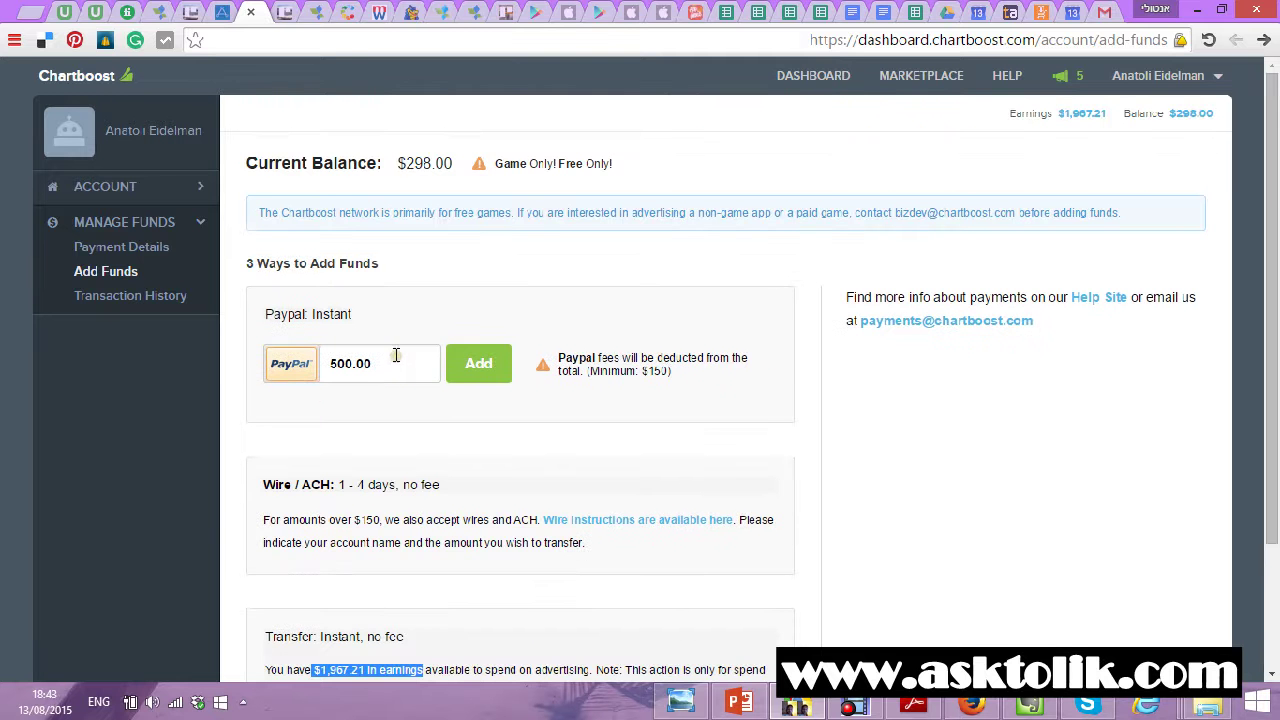
drag(396, 358, 287, 362)
Review the transaction history's $300.00 balance and $247.24 withdrawal, then return to the dashboard.
click(168, 297)
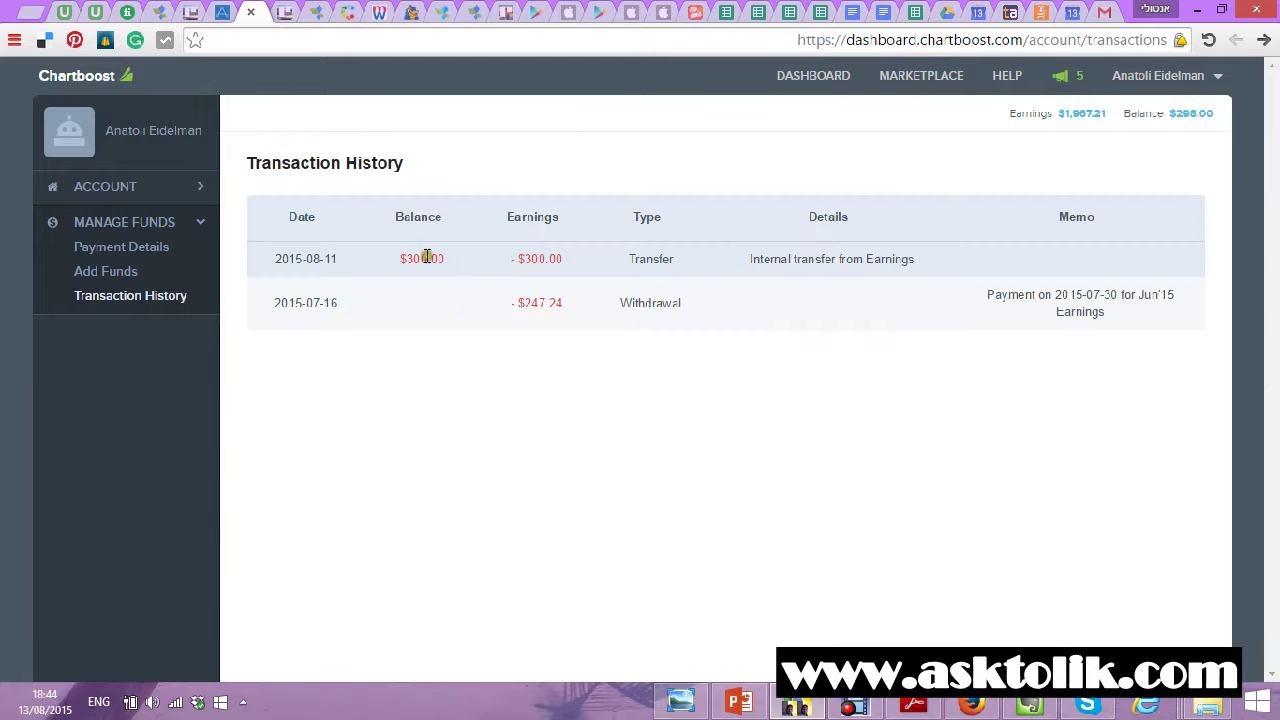
drag(404, 253, 461, 256)
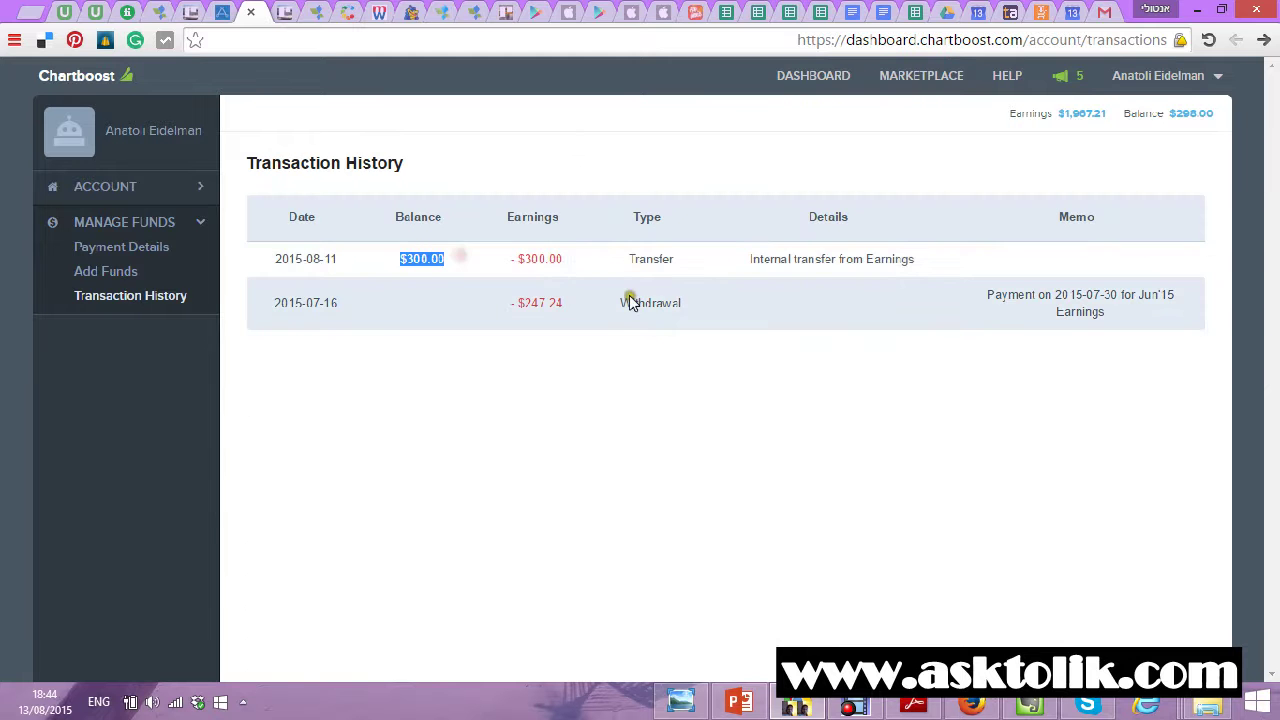
drag(515, 306, 586, 305)
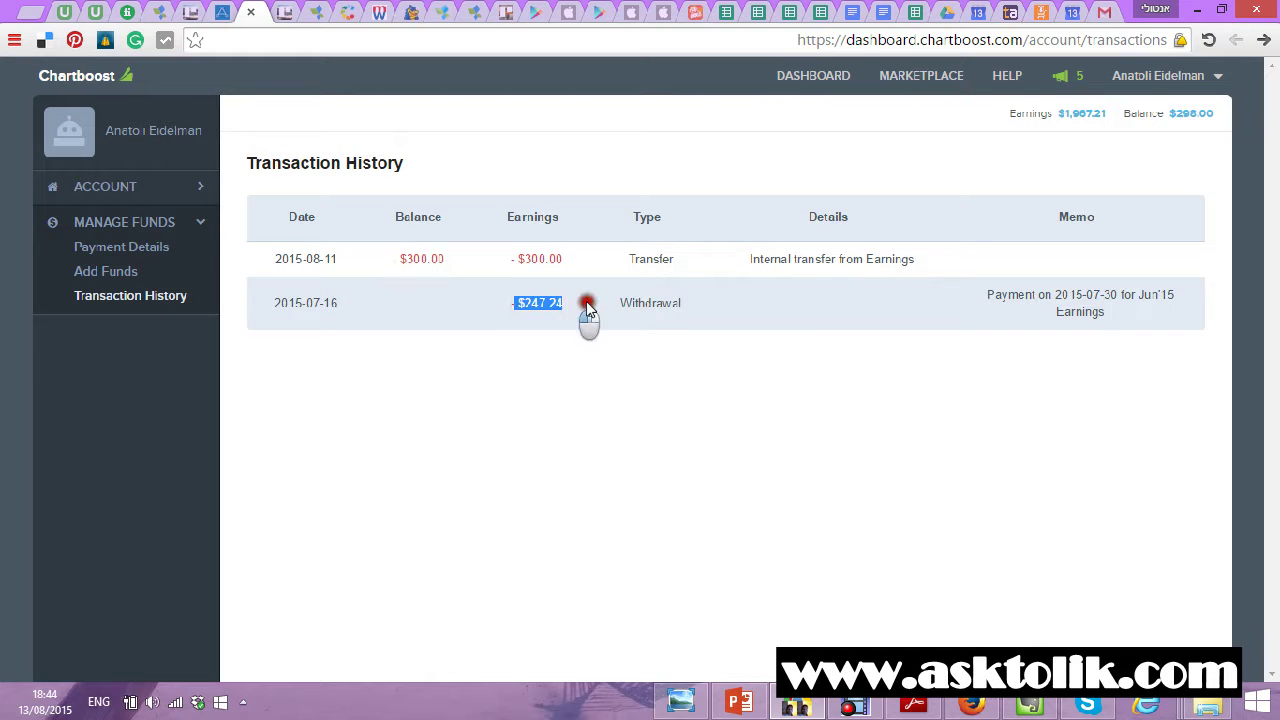
click(120, 78)
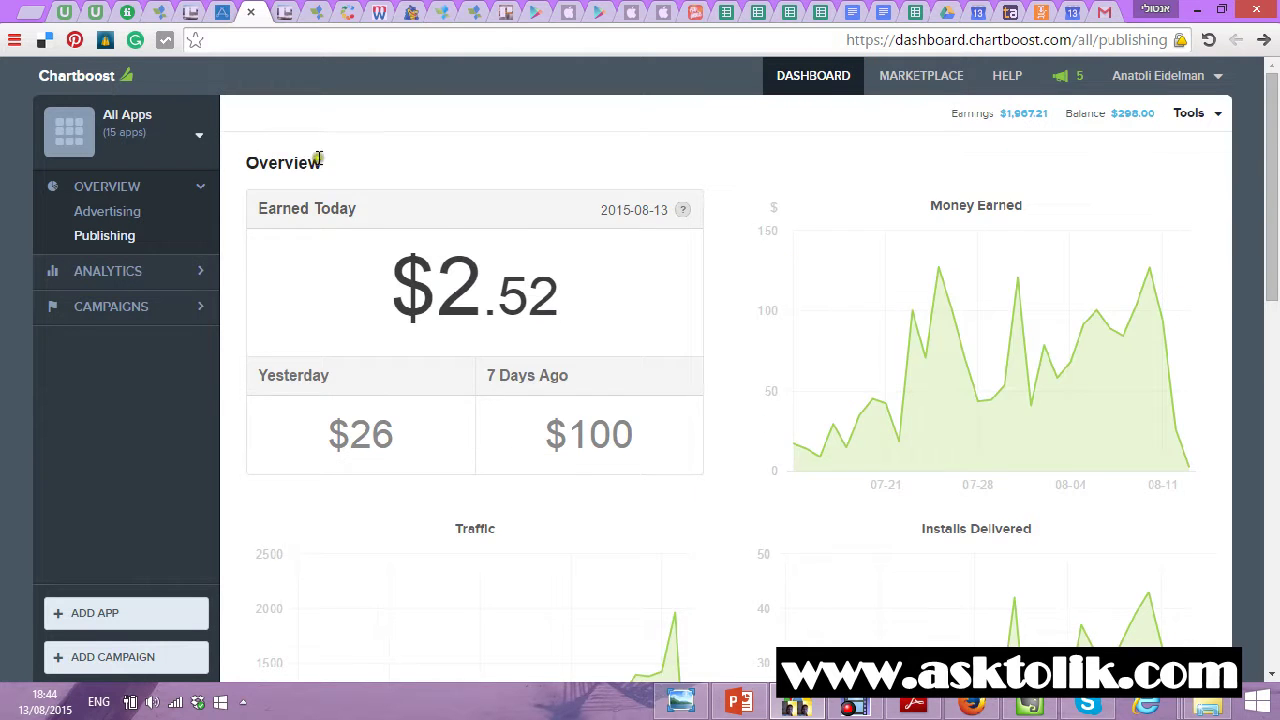
scroll(320, 170, down, 2)
scroll(340, 190, down, 2)
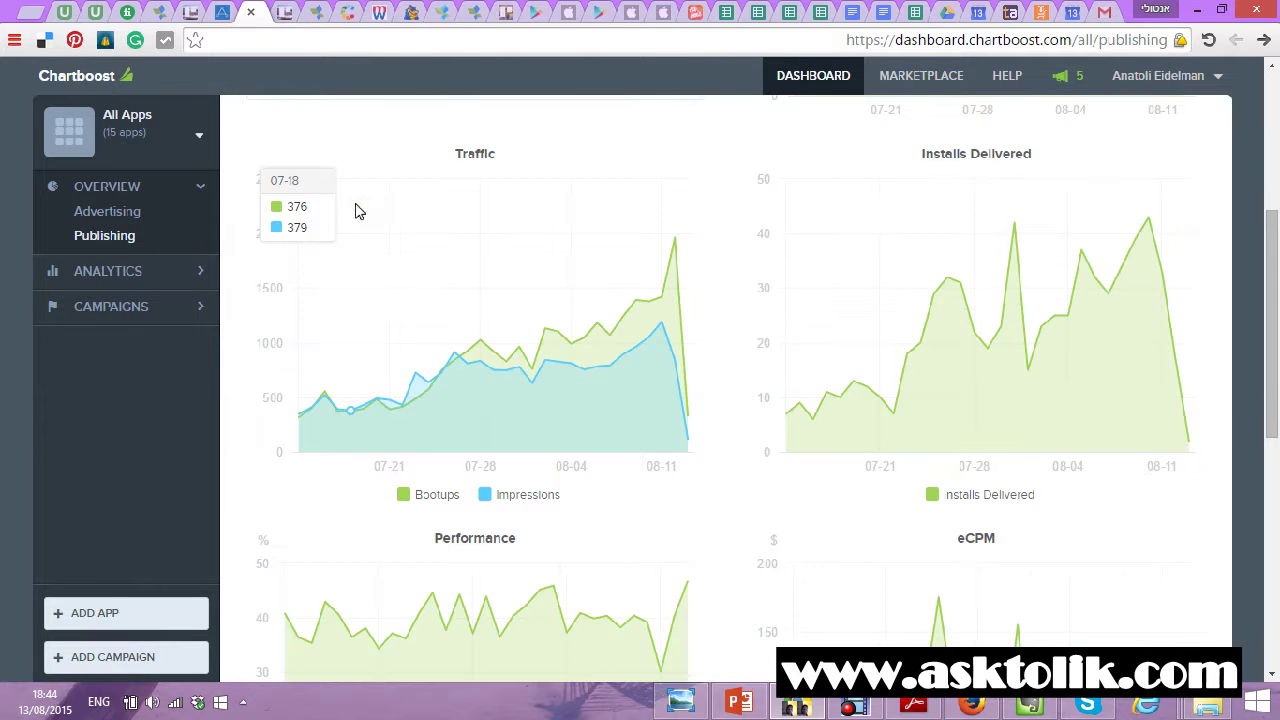
scroll(358, 211, up, 1)
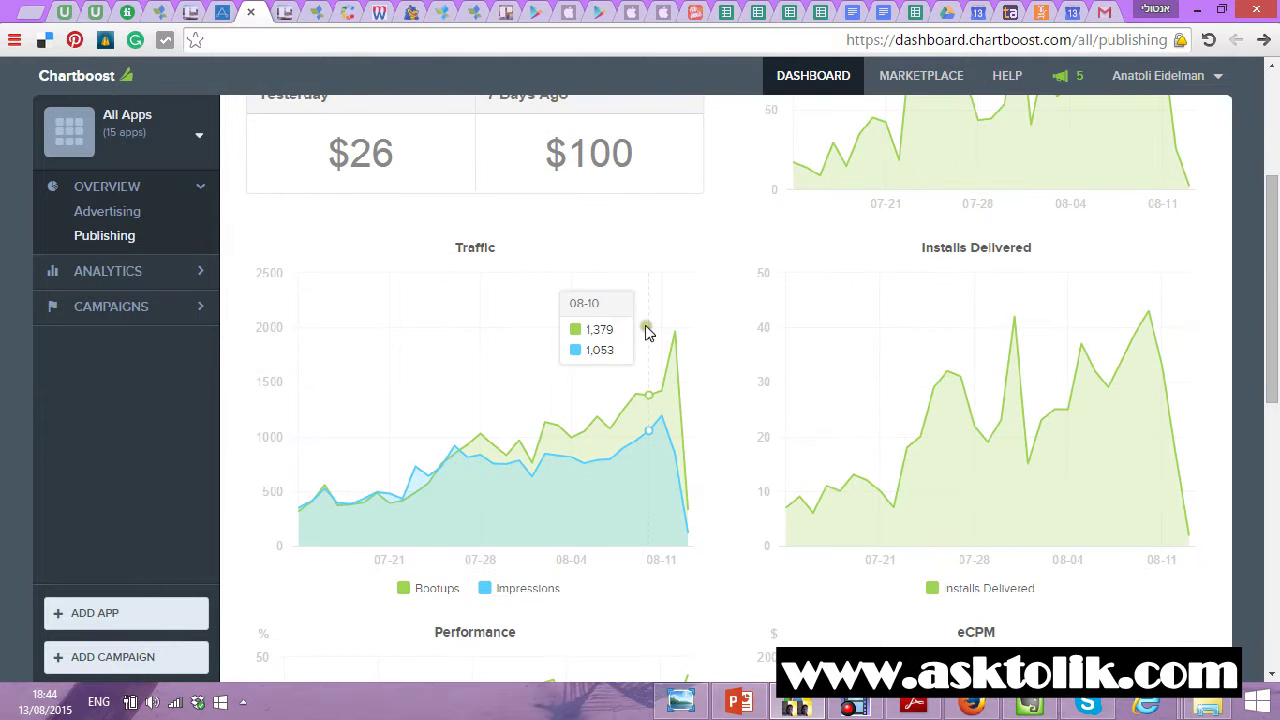
scroll(645, 333, up, 2)
scroll(645, 333, down, 5)
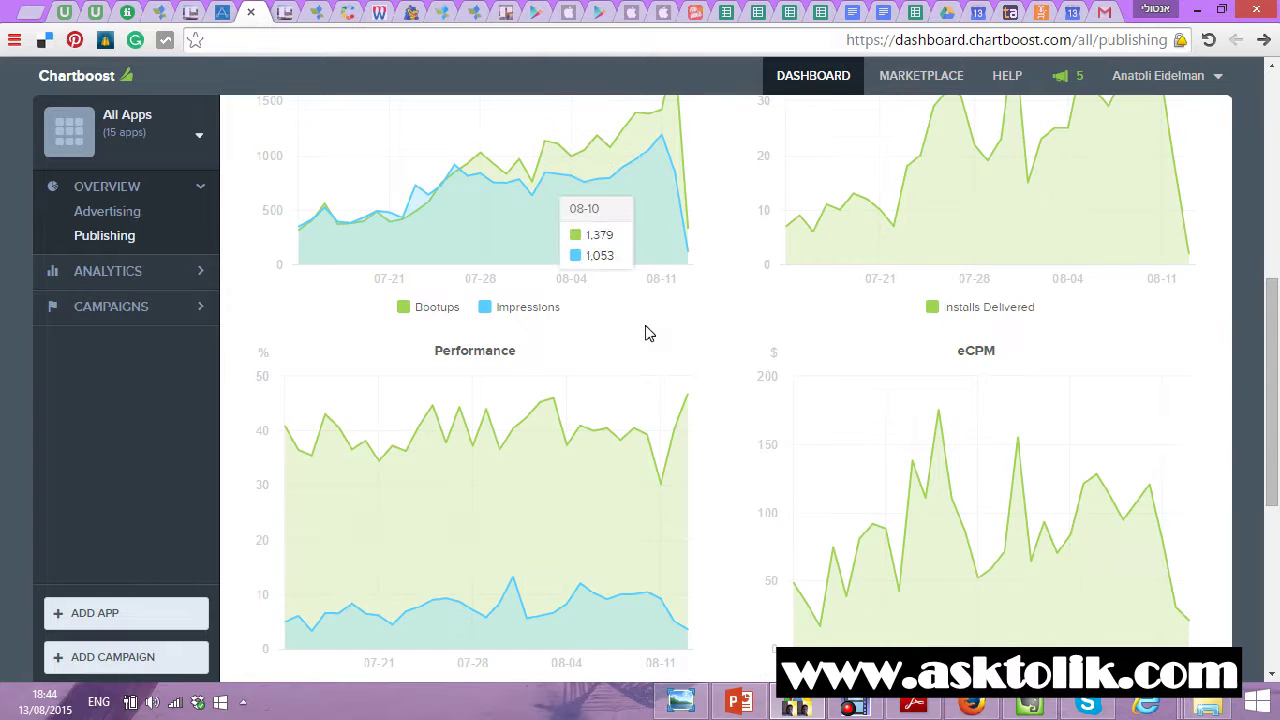
scroll(645, 333, up, 5)
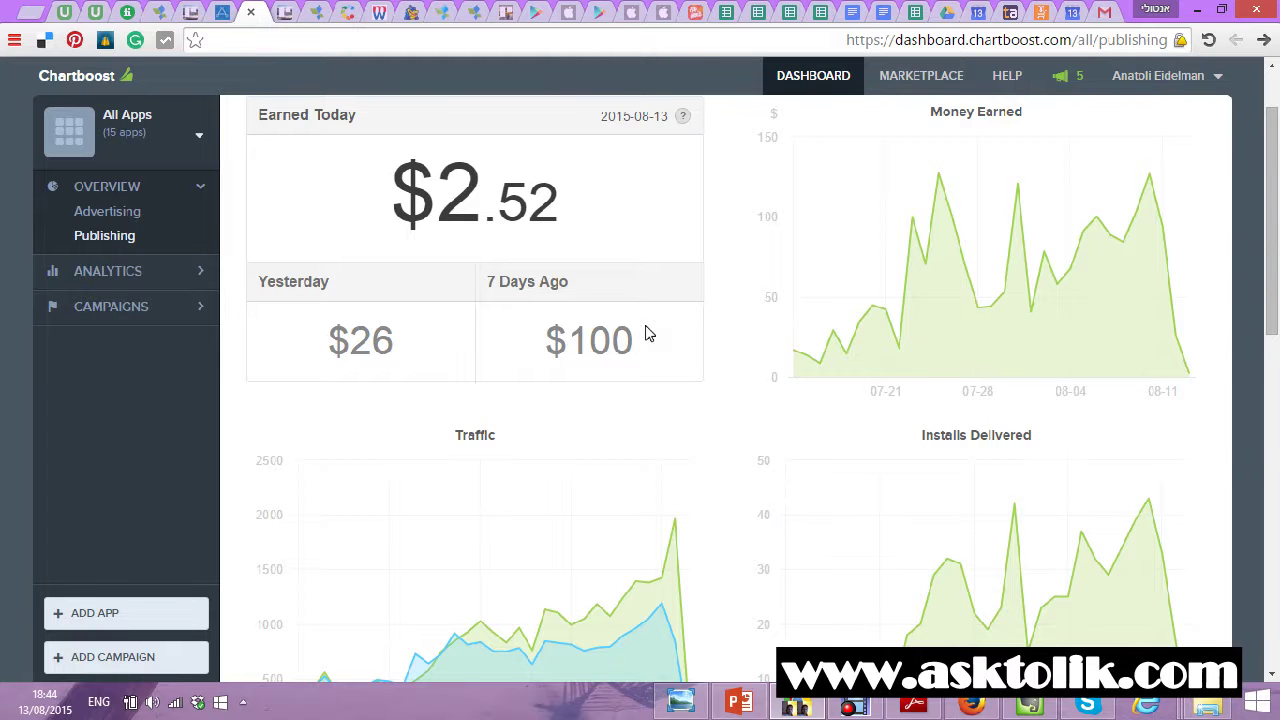
scroll(684, 265, down, 6)
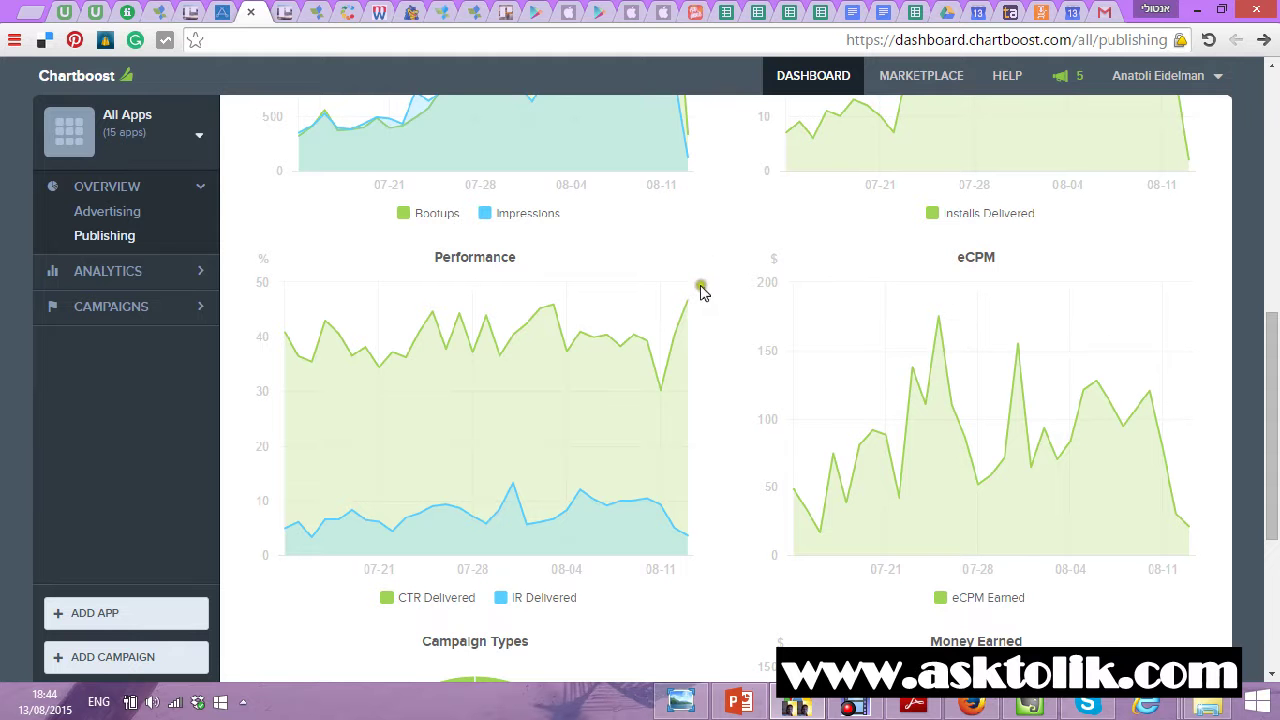
scroll(701, 291, up, 2)
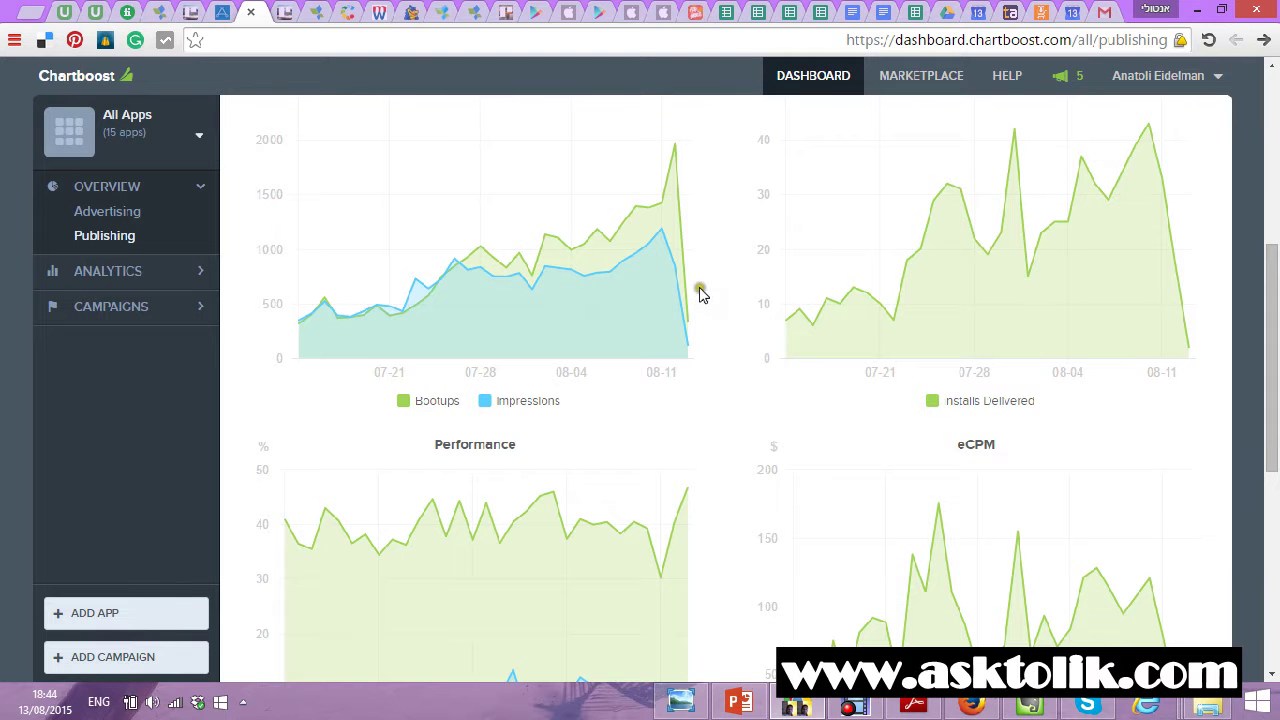
scroll(701, 290, up, 2)
scroll(701, 290, up, 3)
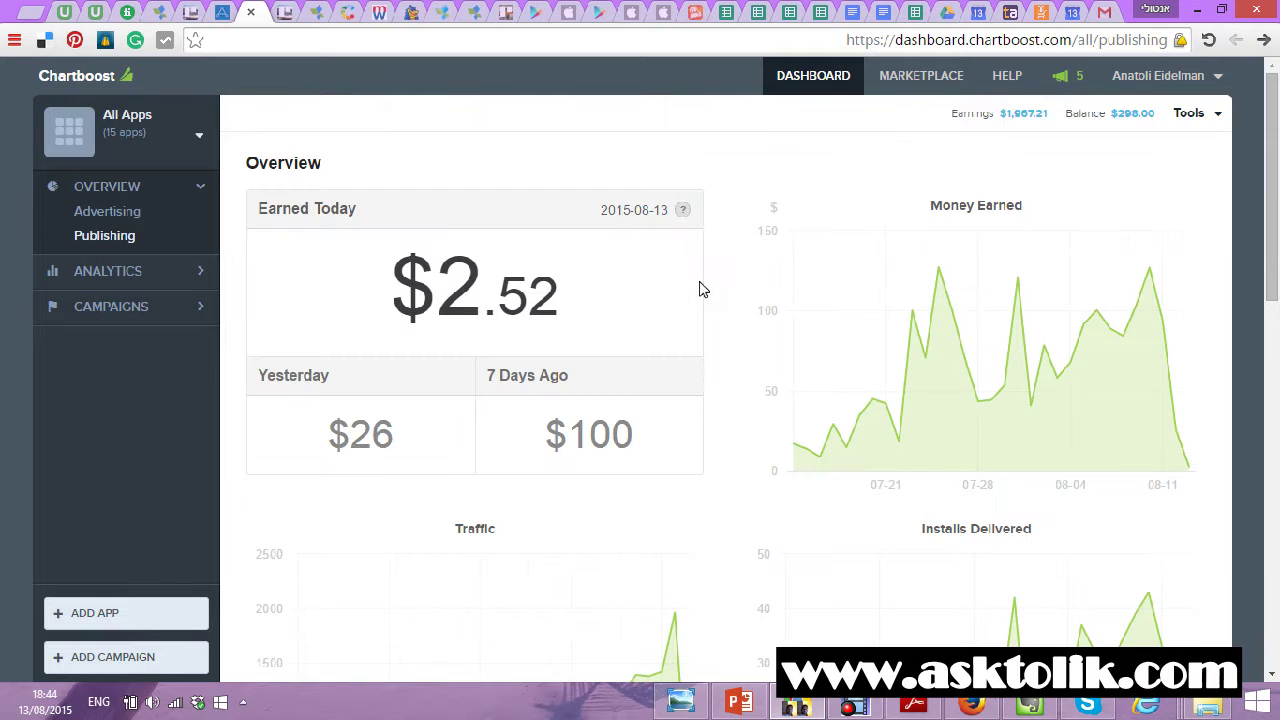